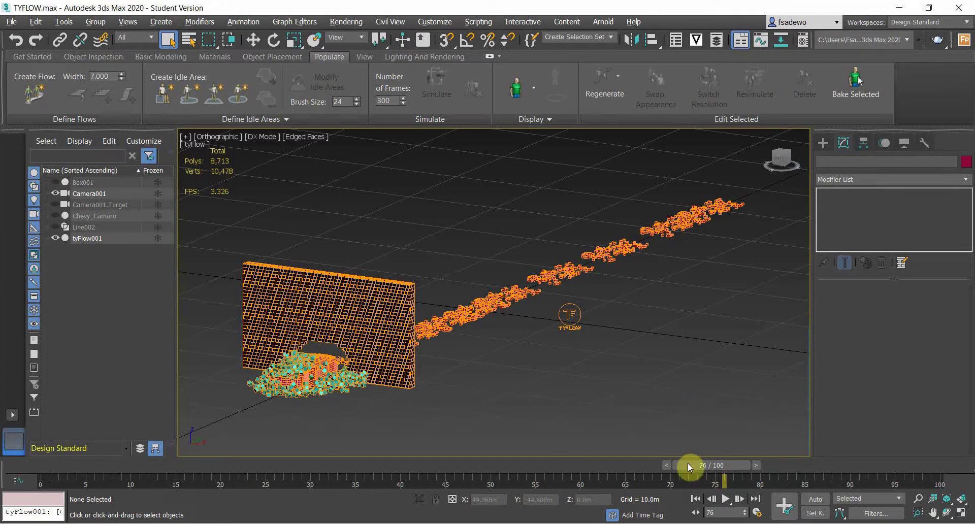
# Step: Play back the existing car-and-brick-wall simulation, stop it, and scrub the timeline to frame 46
pyautogui.click(725, 499)
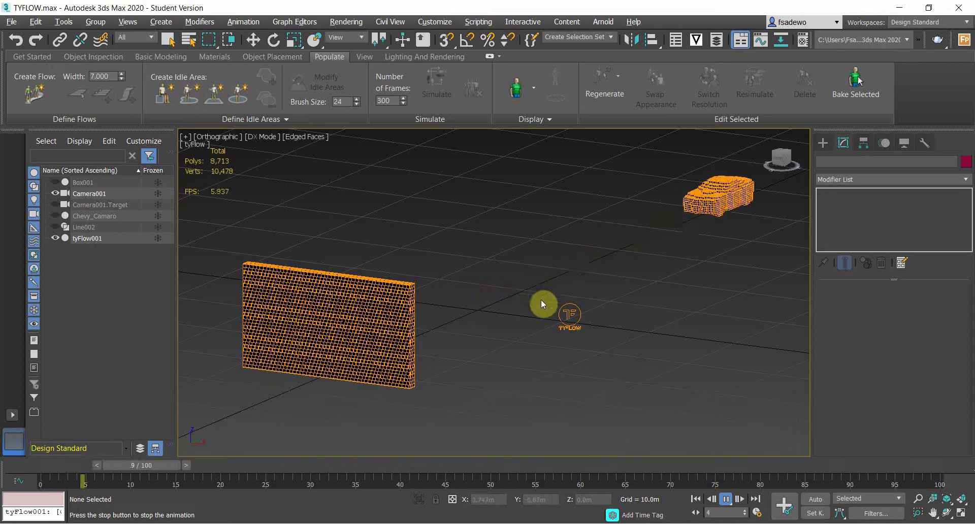
pyautogui.click(727, 500)
pyautogui.moveTo(618, 471); pyautogui.dragTo(453, 473)
# Step: Delete the existing tyFlow object, unhide Box001 and Chevy_Camaro, and return the timeline to frame 4
pyautogui.moveTo(458, 252); pyautogui.dragTo(353, 207)
pyautogui.press('Delete')
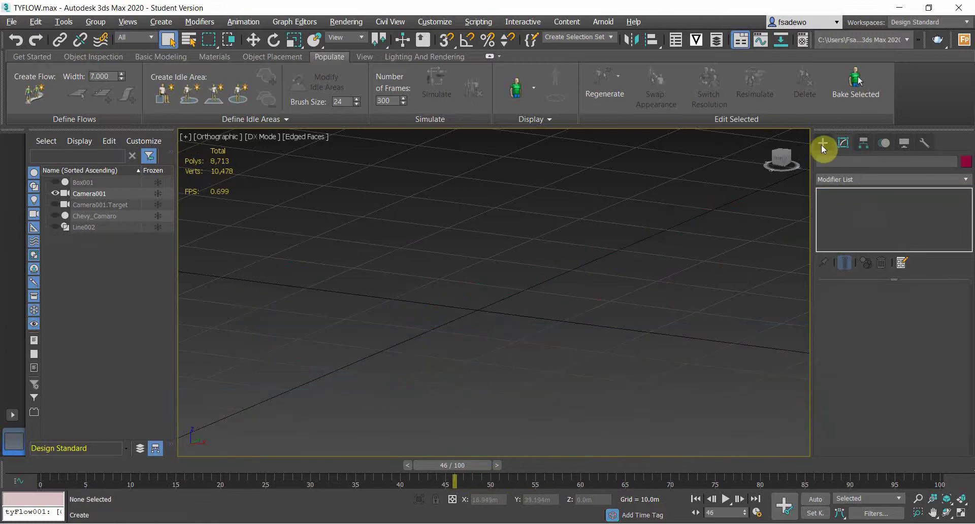
pyautogui.click(55, 182)
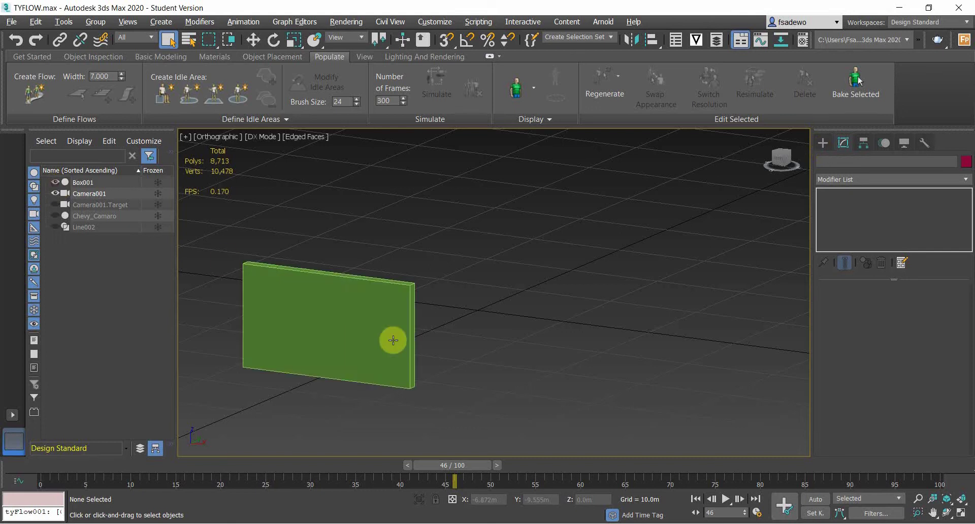
pyautogui.click(56, 217)
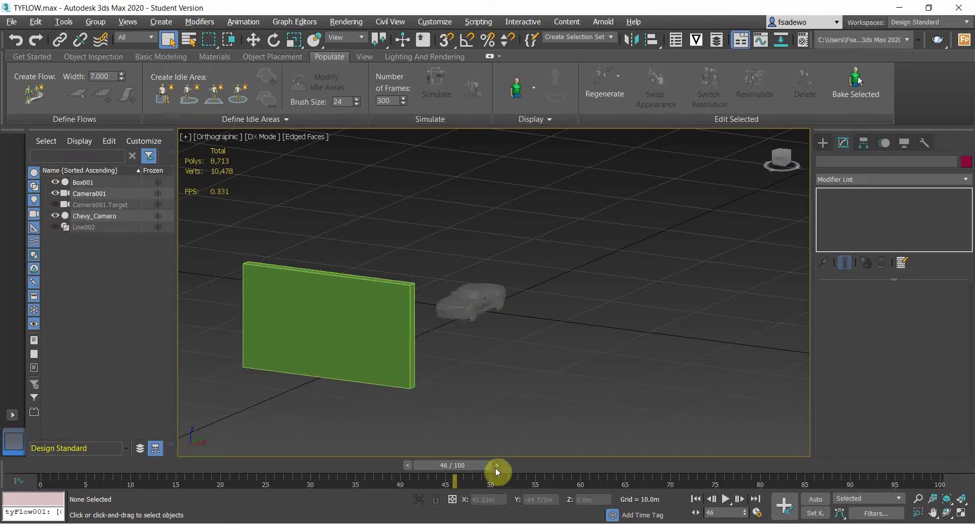
pyautogui.moveTo(488, 467); pyautogui.dragTo(126, 465)
# Step: Create a new tyFlow object on the ground near the wall and open its editor in a smaller window that leaves the wall visible
pyautogui.click(823, 142)
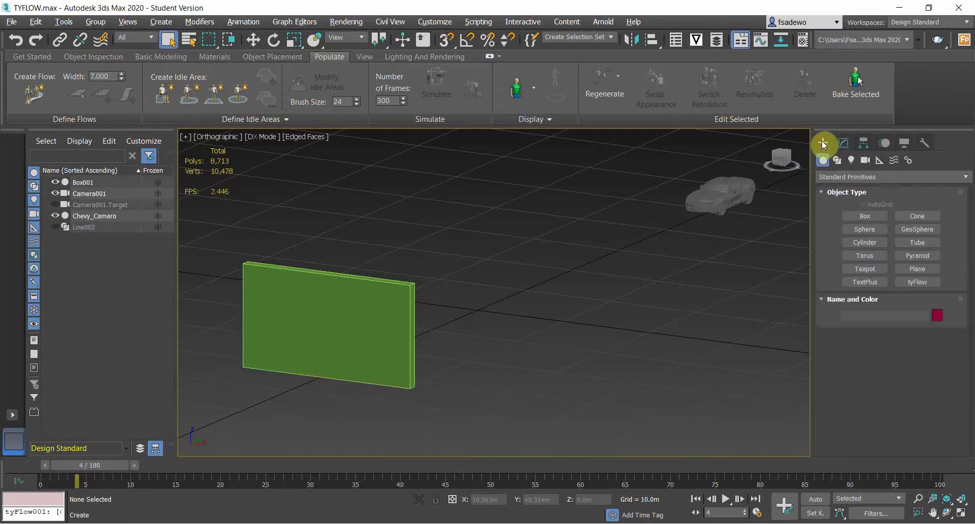
pyautogui.click(917, 281)
pyautogui.click(598, 406)
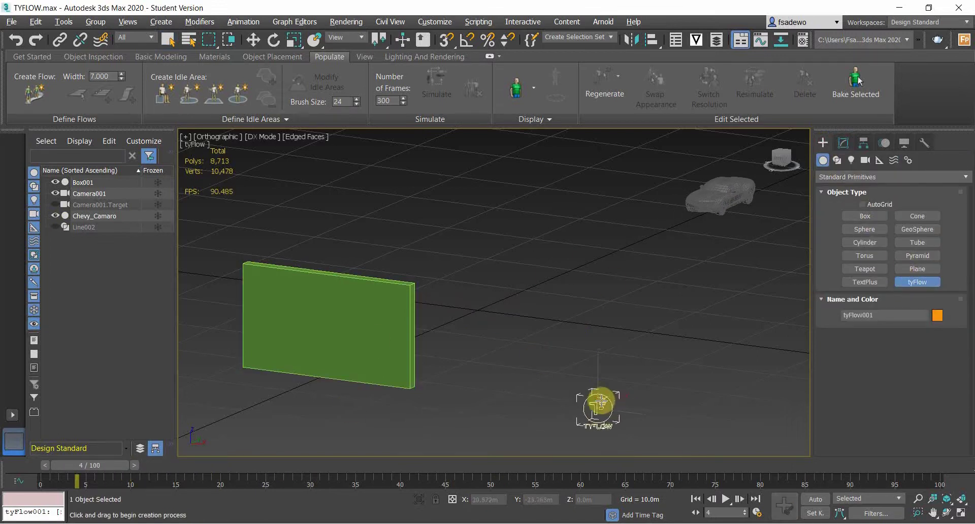
pyautogui.click(844, 143)
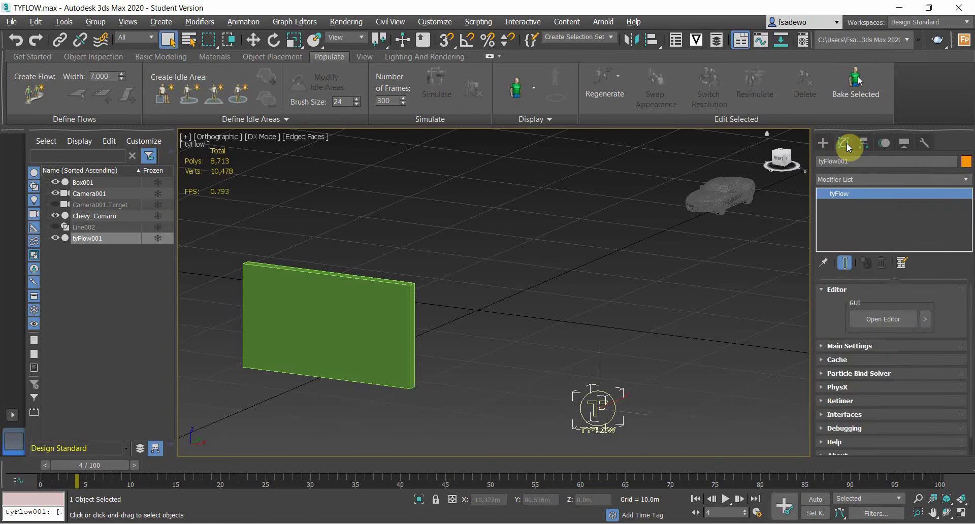
pyautogui.click(884, 320)
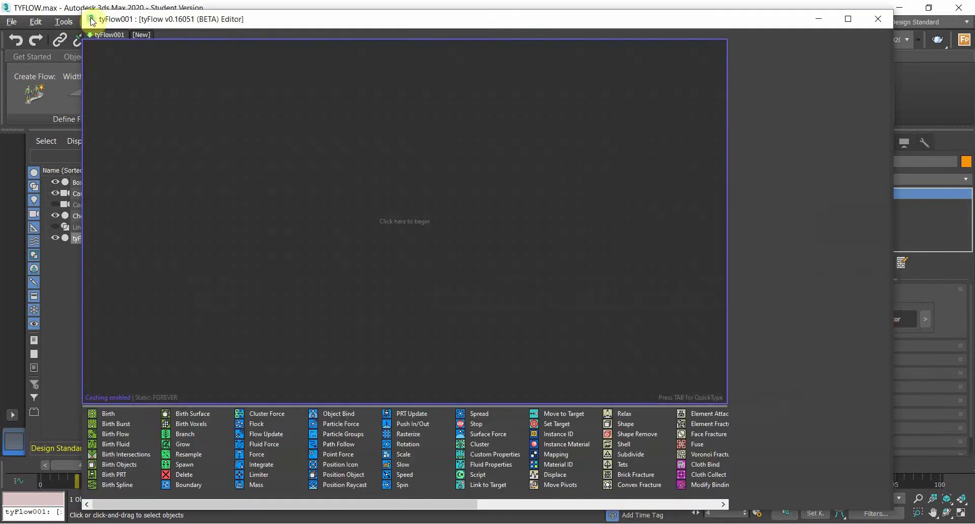
pyautogui.moveTo(82, 10); pyautogui.dragTo(553, 177)
pyautogui.moveTo(597, 198); pyautogui.dragTo(576, 150)
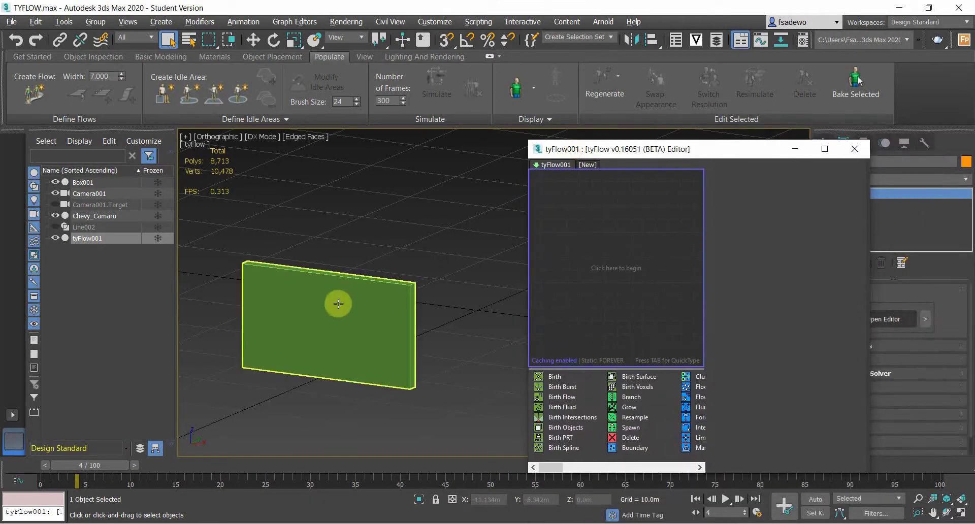
# Step: Add a Birth Objects operator as a new event and pick the wall Box001 as its object
pyautogui.moveTo(351, 350); pyautogui.dragTo(366, 349)
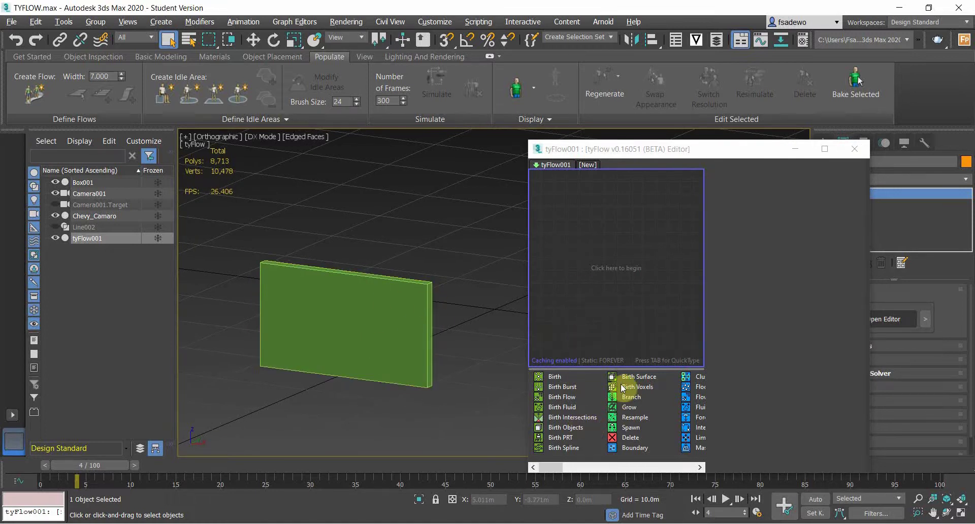
pyautogui.moveTo(571, 427); pyautogui.dragTo(607, 276)
pyautogui.click(756, 337)
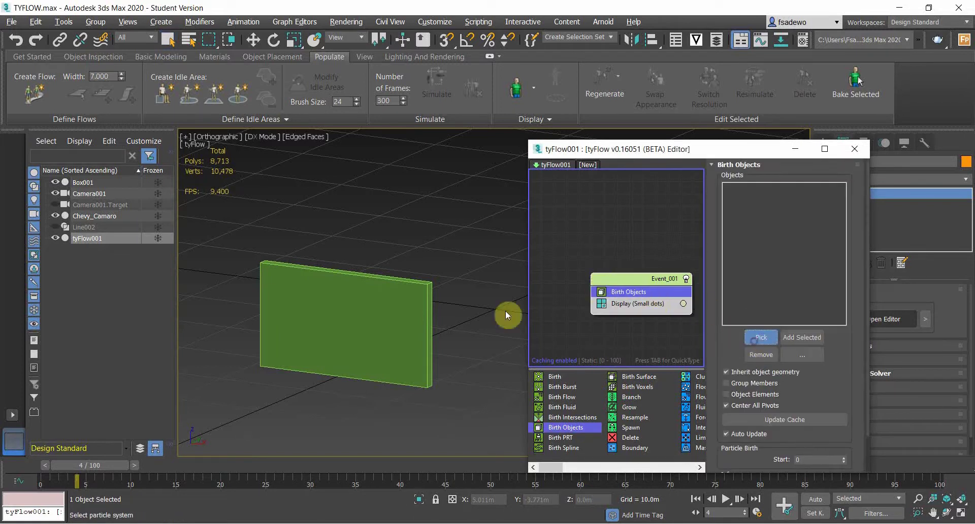
pyautogui.click(420, 307)
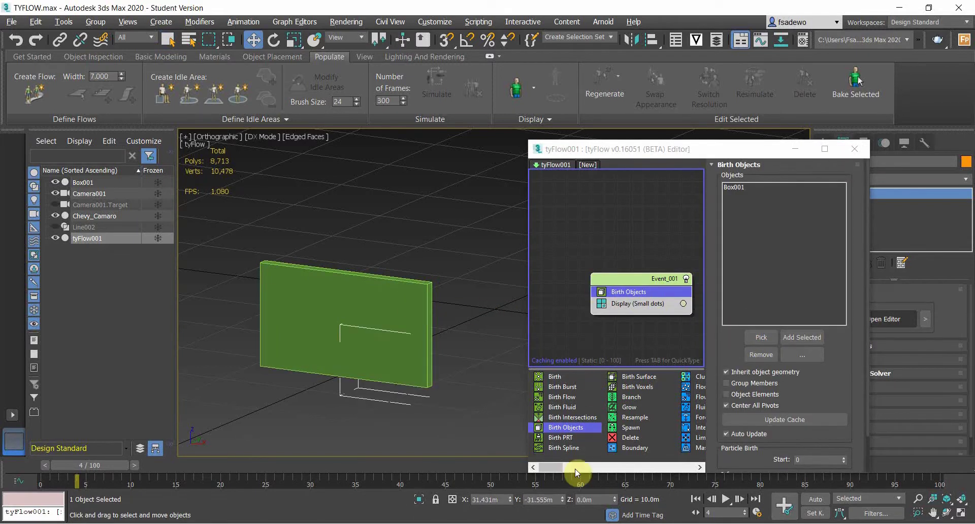
# Step: Set the display type of Event_001 to Geometry
pyautogui.click(620, 304)
pyautogui.click(734, 191)
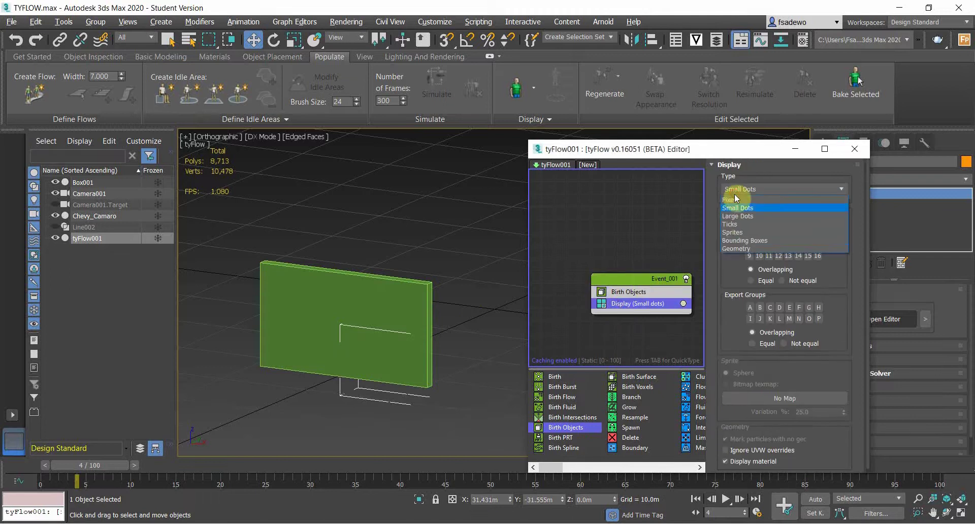
pyautogui.click(732, 248)
# Step: Insert a Brick Fracture operator between Birth Objects and Display in Event_001 and enable the fracture
pyautogui.moveTo(560, 466); pyautogui.dragTo(628, 466)
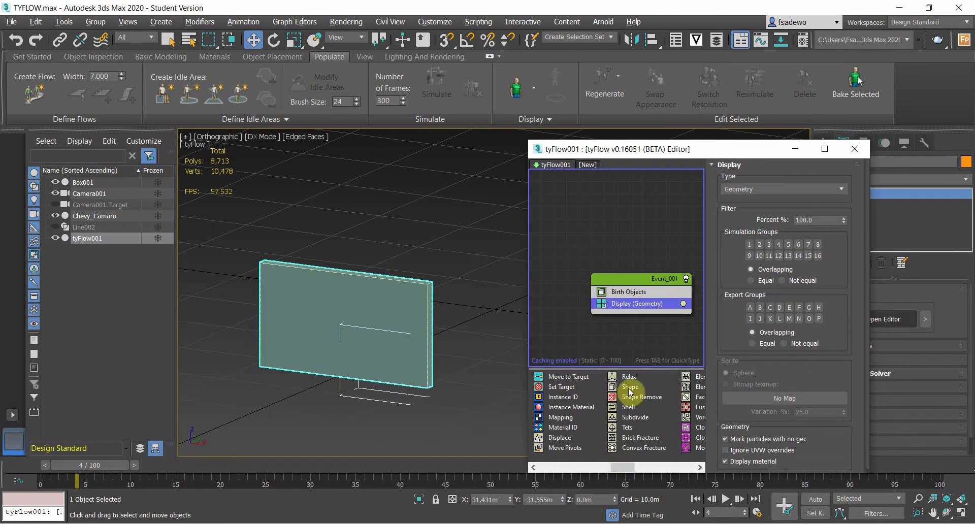
pyautogui.moveTo(629, 388); pyautogui.dragTo(627, 387)
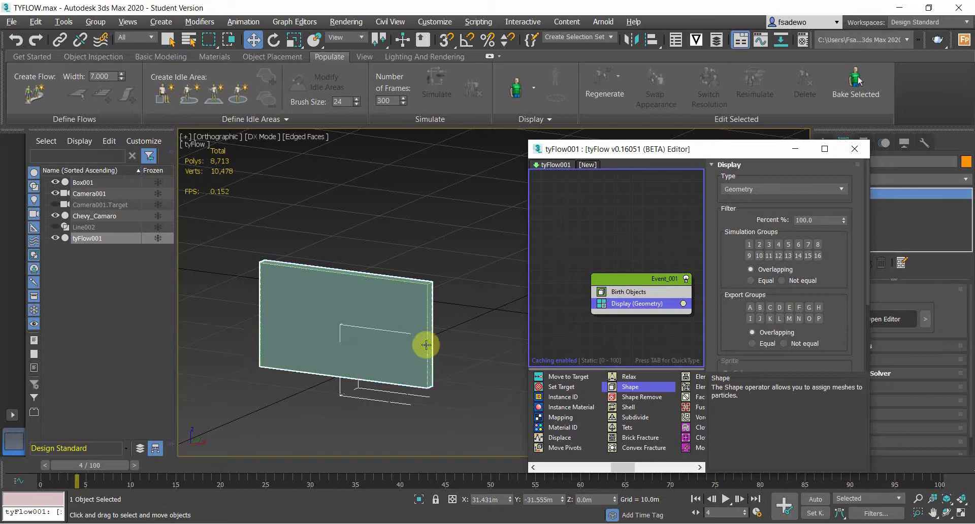
pyautogui.moveTo(426, 350); pyautogui.dragTo(432, 355, button='middle')
pyautogui.moveTo(614, 465); pyautogui.dragTo(633, 328)
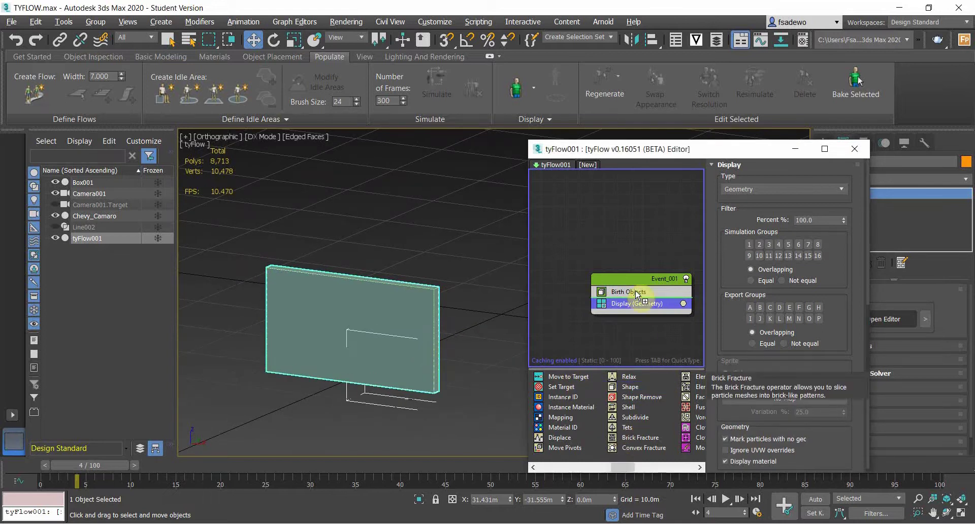
pyautogui.moveTo(634, 296); pyautogui.dragTo(632, 294)
pyautogui.moveTo(473, 336); pyautogui.dragTo(474, 333, button='middle')
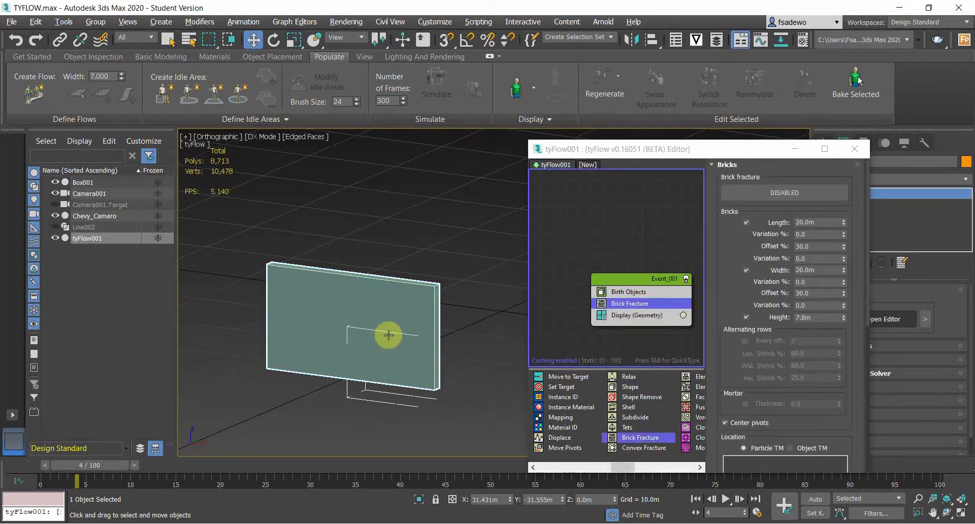
pyautogui.scroll(-2, 300, 357)
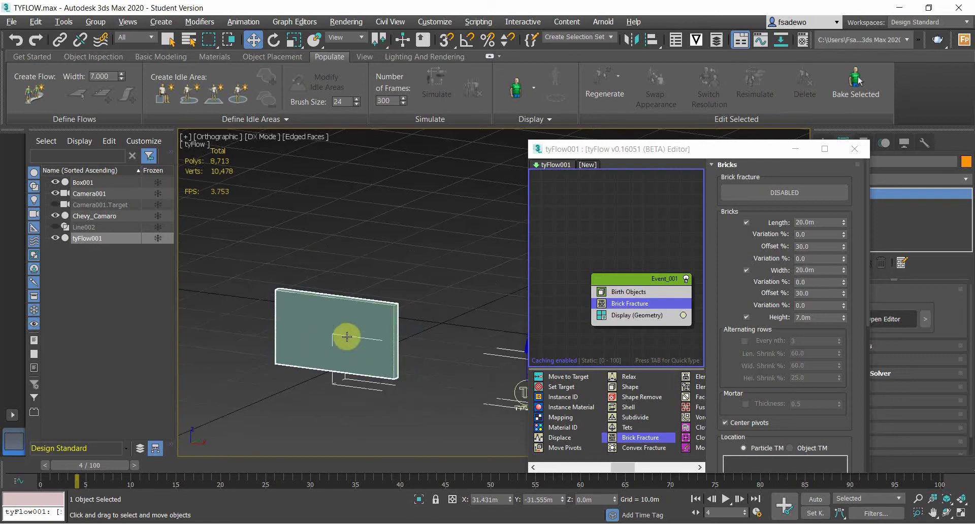
pyautogui.scroll(2, 341, 327)
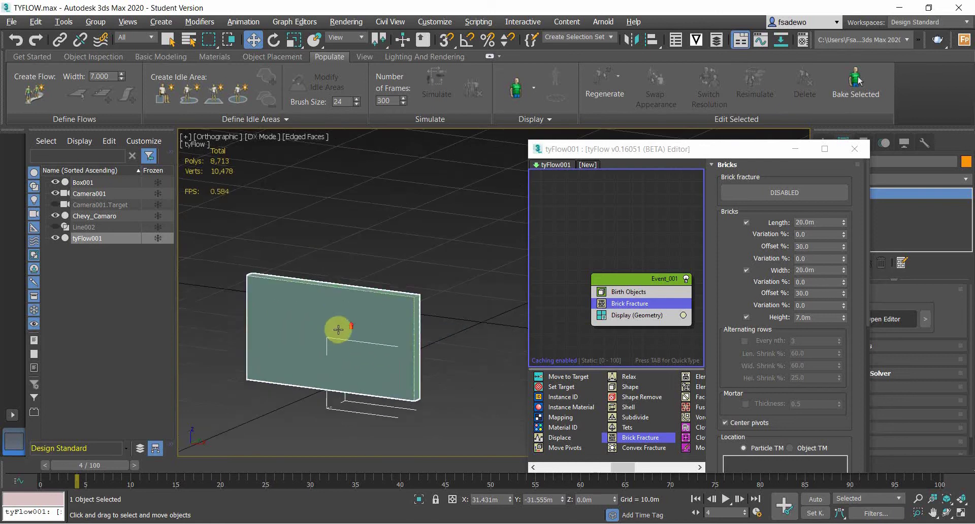
pyautogui.click(761, 197)
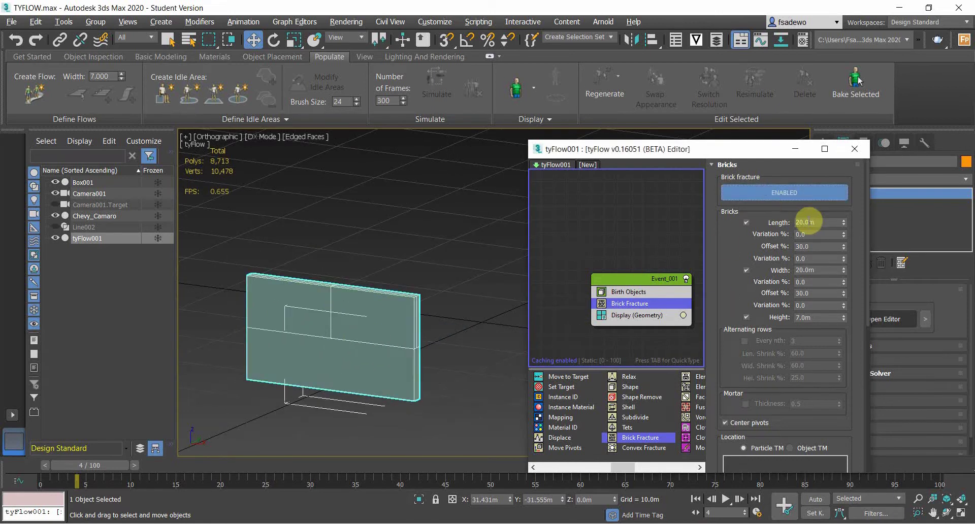
# Step: Set the brick length, width and height of the Brick Fracture operator to 0.5 m each
pyautogui.moveTo(819, 222); pyautogui.dragTo(736, 222)
pyautogui.write('0.5')
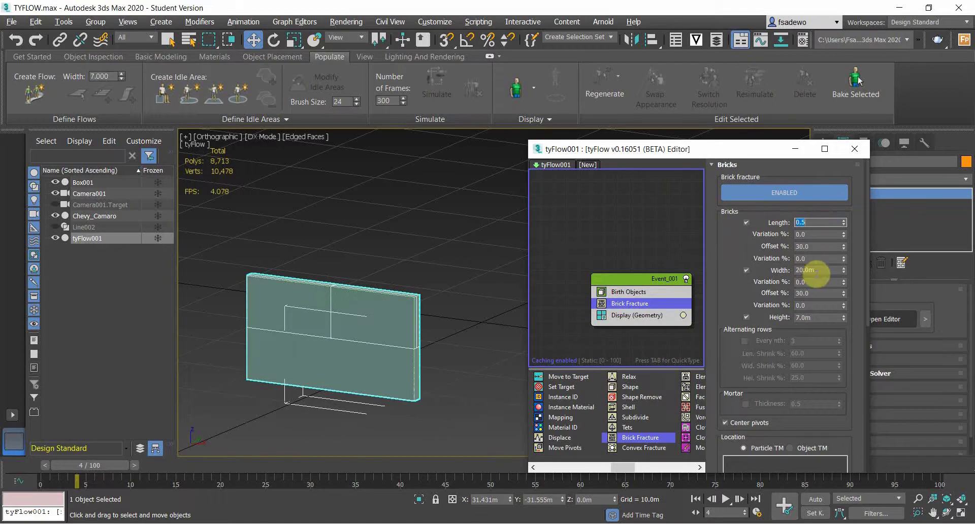
pyautogui.moveTo(816, 271); pyautogui.dragTo(791, 274)
pyautogui.write('0.5')
pyautogui.moveTo(815, 316); pyautogui.dragTo(770, 315)
pyautogui.moveTo(405, 331)
pyautogui.mouseDown(button='middle')
pyautogui.moveTo(423, 324)
pyautogui.moveTo(400, 331)
pyautogui.mouseUp(button='middle')
pyautogui.scroll(-4, 407, 333)
pyautogui.scroll(4, 408, 342)
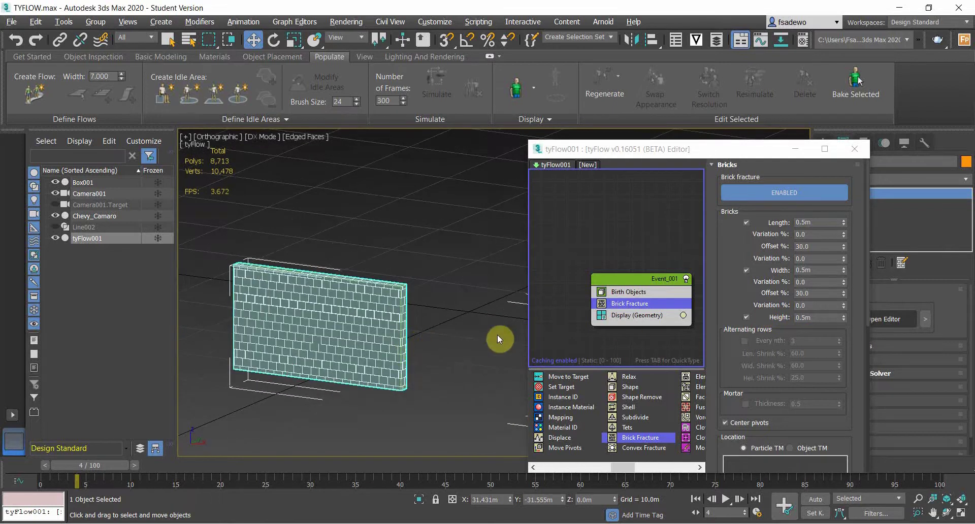
# Step: Add a Surface Test operator below Brick Fracture in Event_001 and pick Chevy_Camaro as its test object
pyautogui.scroll(-2, 468, 328)
pyautogui.moveTo(462, 326); pyautogui.dragTo(374, 359, button='middle')
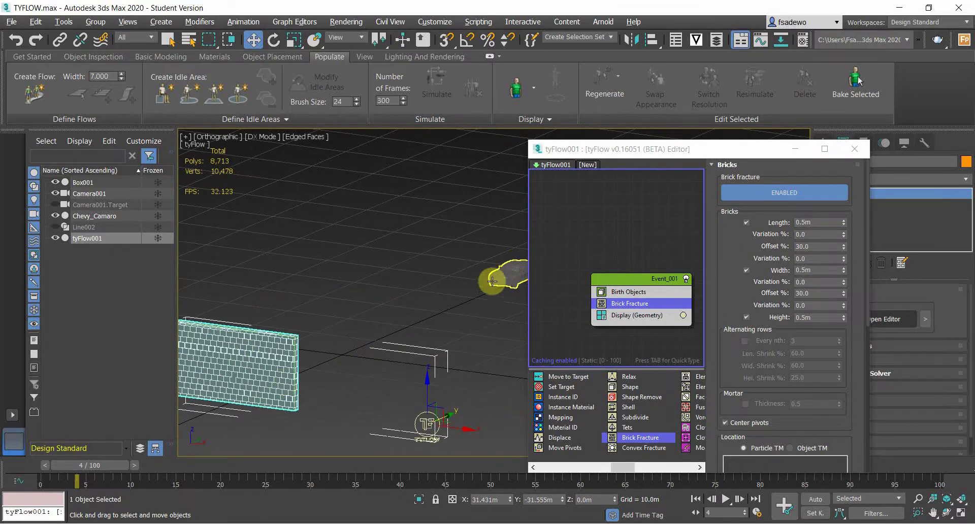
pyautogui.moveTo(498, 278); pyautogui.dragTo(483, 290, button='middle')
pyautogui.moveTo(419, 364); pyautogui.dragTo(452, 358, button='middle')
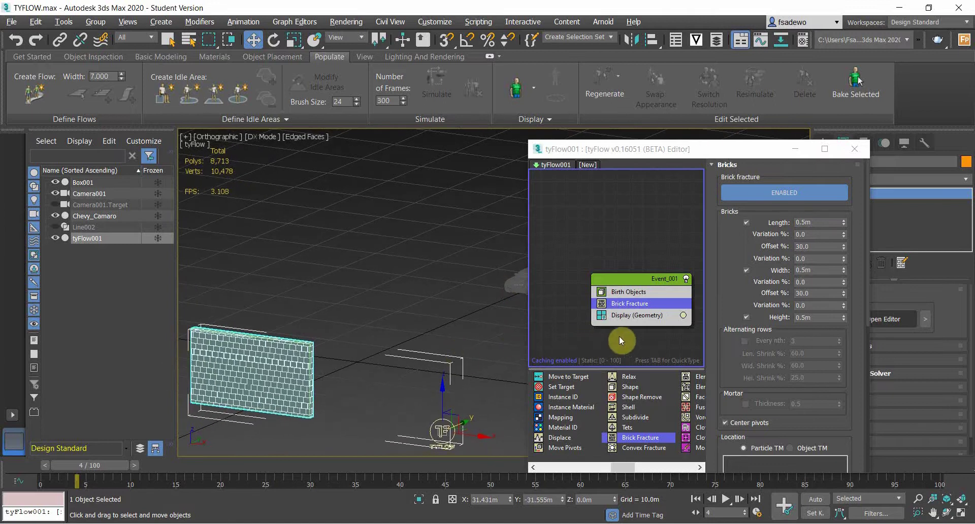
pyautogui.moveTo(634, 468); pyautogui.dragTo(690, 467)
pyautogui.moveTo(557, 448); pyautogui.dragTo(655, 308)
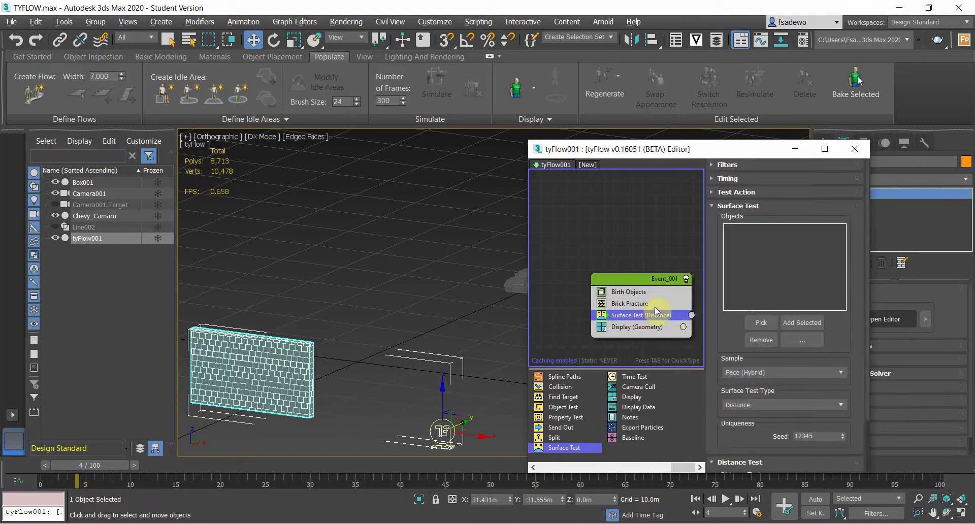
pyautogui.click(761, 323)
pyautogui.click(520, 286)
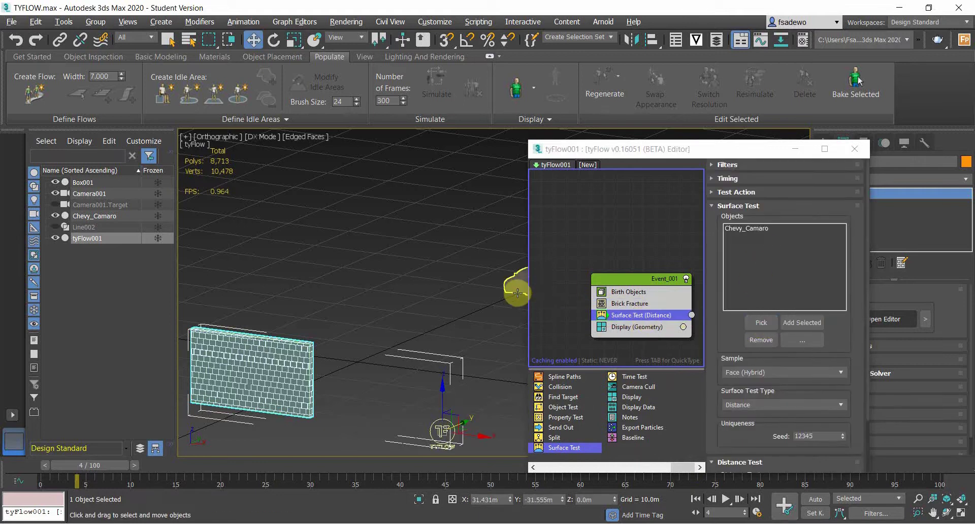
# Step: Scrub the timeline to frame 65 to examine how the car moves towards the brick wall
pyautogui.moveTo(485, 340); pyautogui.dragTo(447, 348, button='middle')
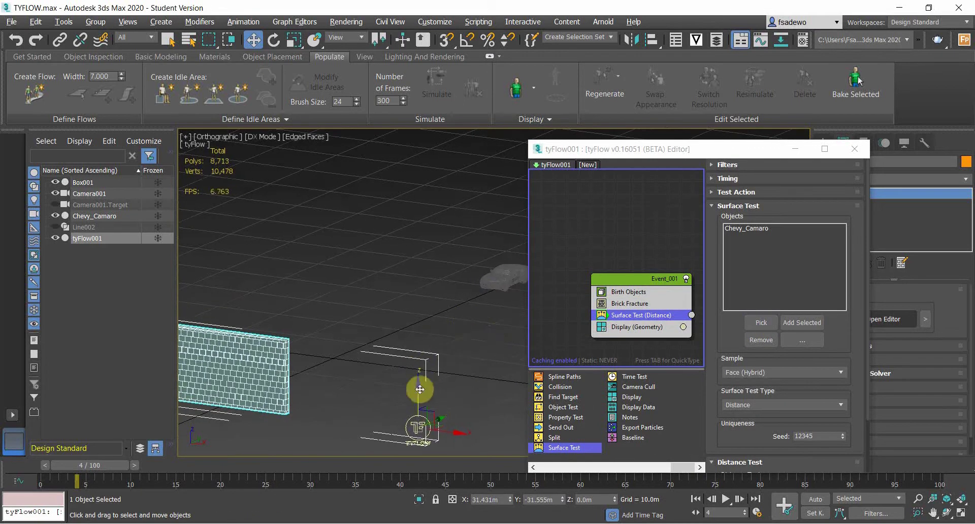
pyautogui.moveTo(431, 388); pyautogui.dragTo(492, 372, button='middle')
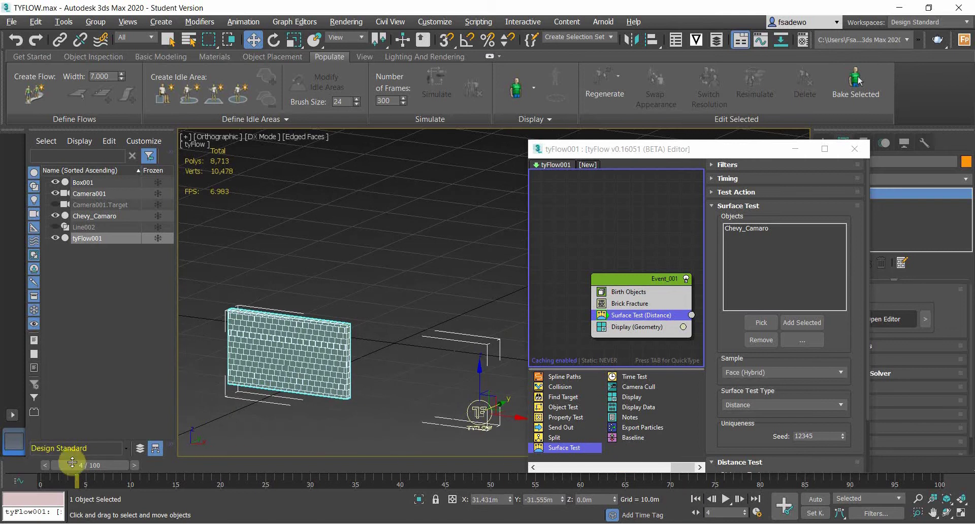
pyautogui.moveTo(77, 464); pyautogui.dragTo(339, 464)
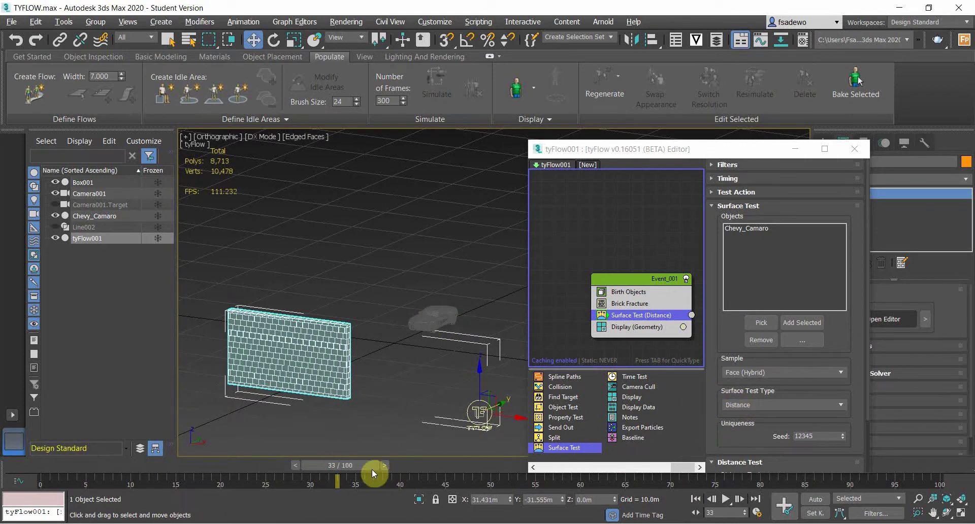
pyautogui.moveTo(372, 468); pyautogui.dragTo(626, 452)
pyautogui.press('w')
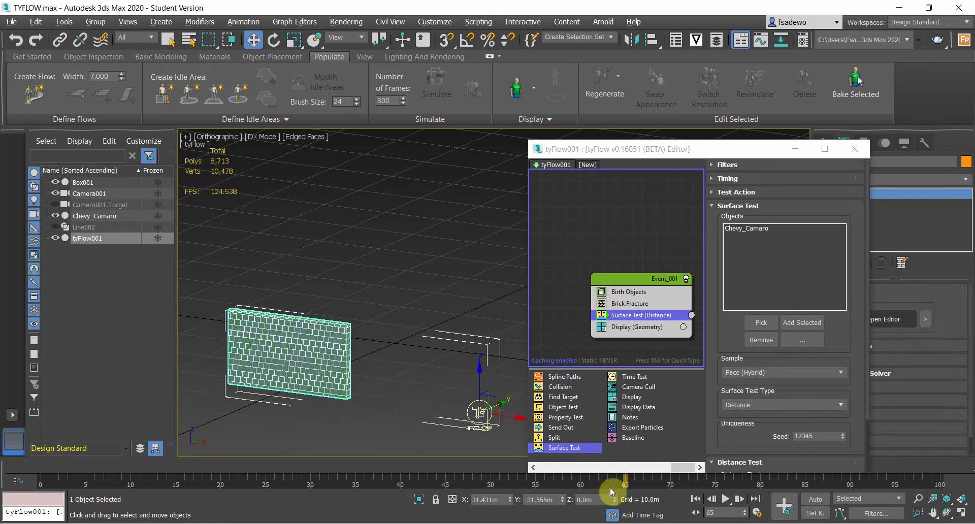
# Step: Move Event_001 aside in the editor and add a PhysX Shape operator as a second event beside it
pyautogui.moveTo(653, 280); pyautogui.dragTo(598, 240)
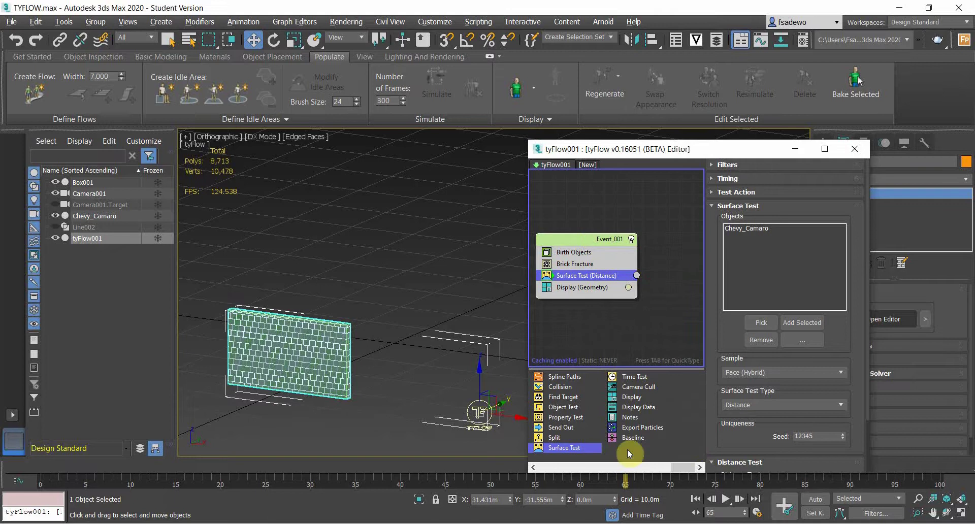
pyautogui.moveTo(680, 466); pyautogui.dragTo(657, 464)
pyautogui.moveTo(635, 378); pyautogui.dragTo(662, 299)
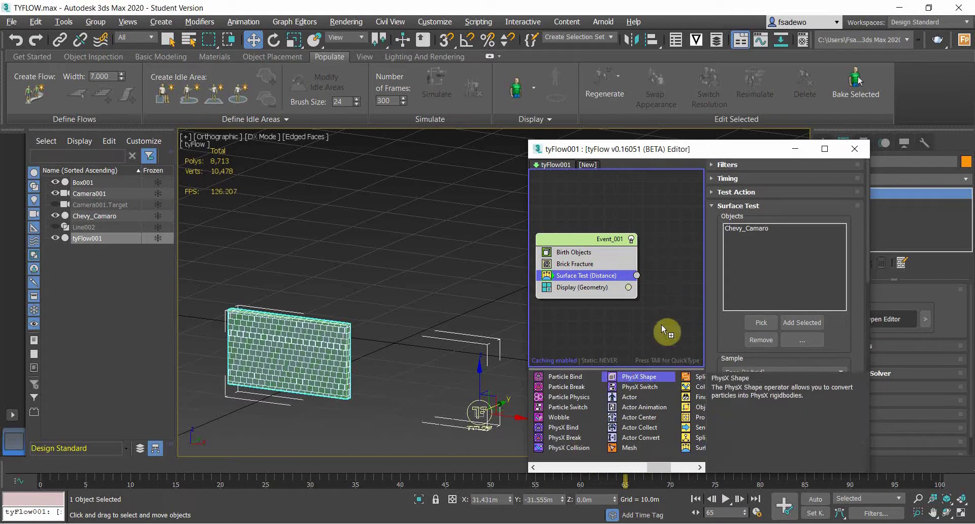
# Step: Add a PhysX Collision operator below PhysX Shape in the second event and pick Chevy_Camaro as the collider
pyautogui.moveTo(572, 447); pyautogui.dragTo(685, 311)
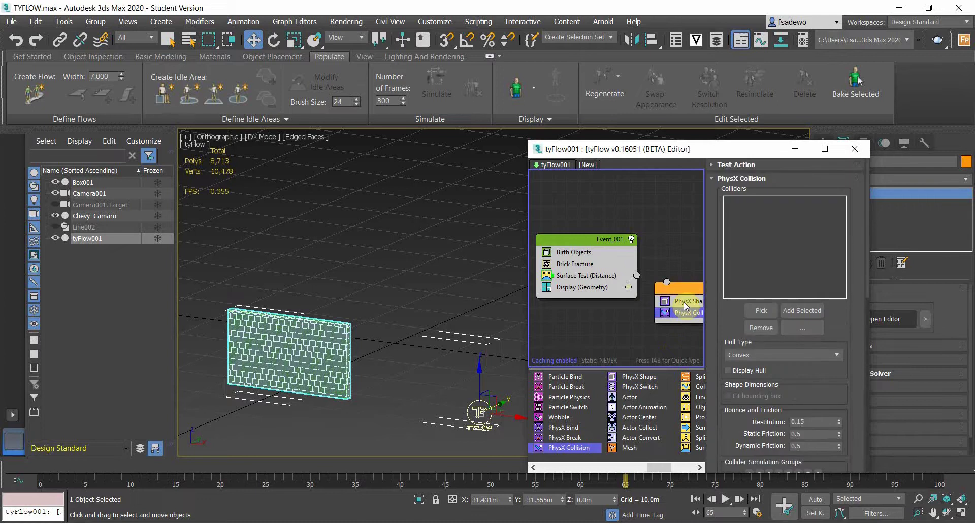
pyautogui.hotkey('ctrl', 'z')
pyautogui.moveTo(580, 449); pyautogui.dragTo(686, 310)
pyautogui.click(761, 310)
pyautogui.keyDown('alt'); pyautogui.moveTo(384, 354); pyautogui.dragTo(422, 343, button='middle'); pyautogui.keyUp('alt')
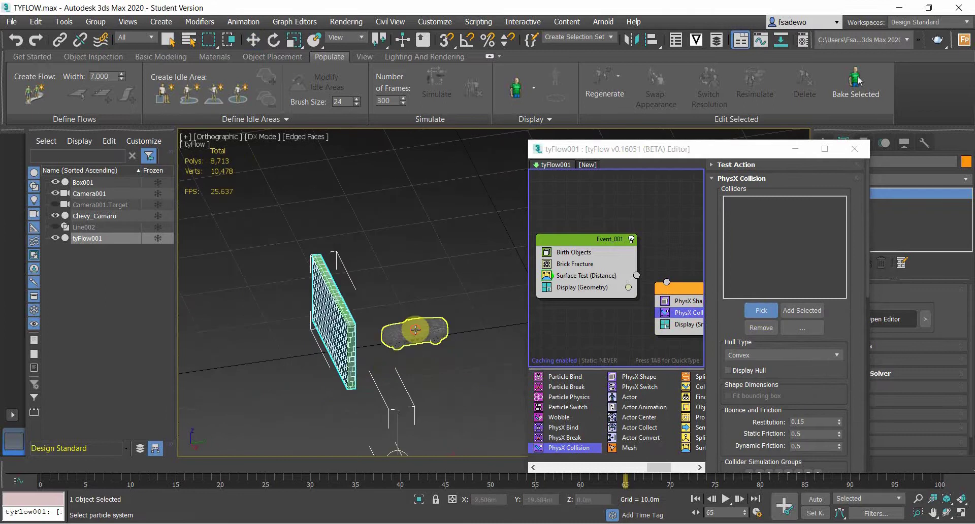
pyautogui.click(415, 330)
pyautogui.keyDown('alt'); pyautogui.moveTo(403, 358); pyautogui.dragTo(436, 407, button='middle'); pyautogui.keyUp('alt')
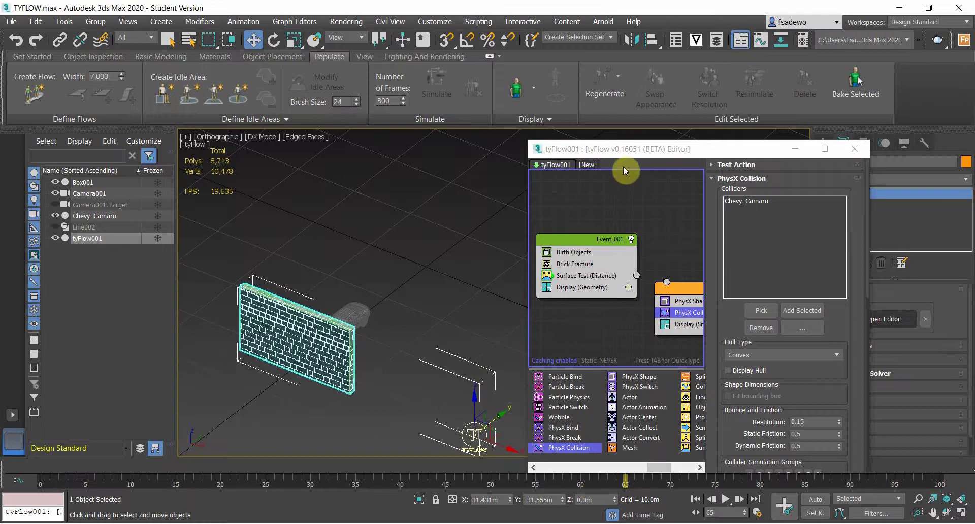
# Step: Connect the Surface Test output in Event_001 to the PhysX event and check the wall around frame 64
pyautogui.moveTo(616, 147); pyautogui.dragTo(640, 47)
pyautogui.moveTo(599, 462)
pyautogui.mouseDown()
pyautogui.moveTo(745, 449)
pyautogui.moveTo(614, 462)
pyautogui.mouseUp()
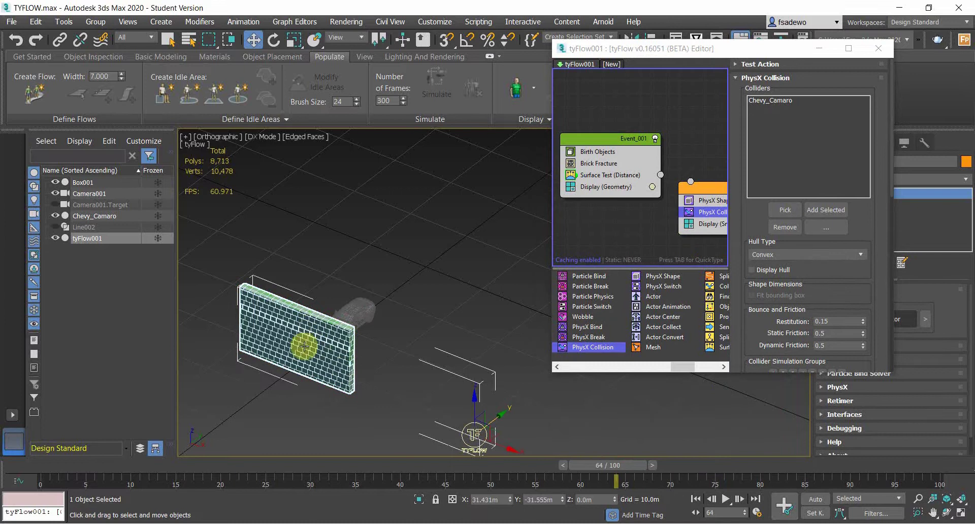
pyautogui.moveTo(316, 341); pyautogui.dragTo(388, 364, button='middle')
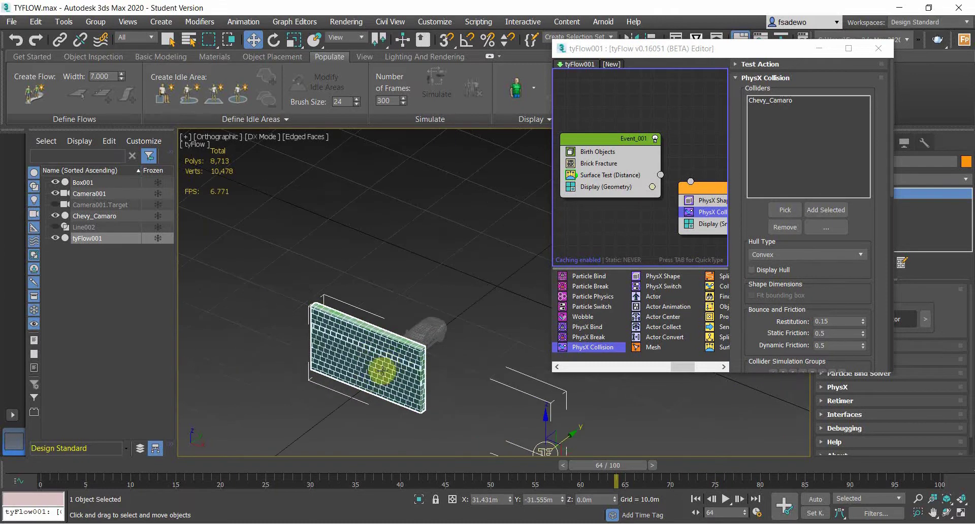
pyautogui.scroll(2, 377, 375)
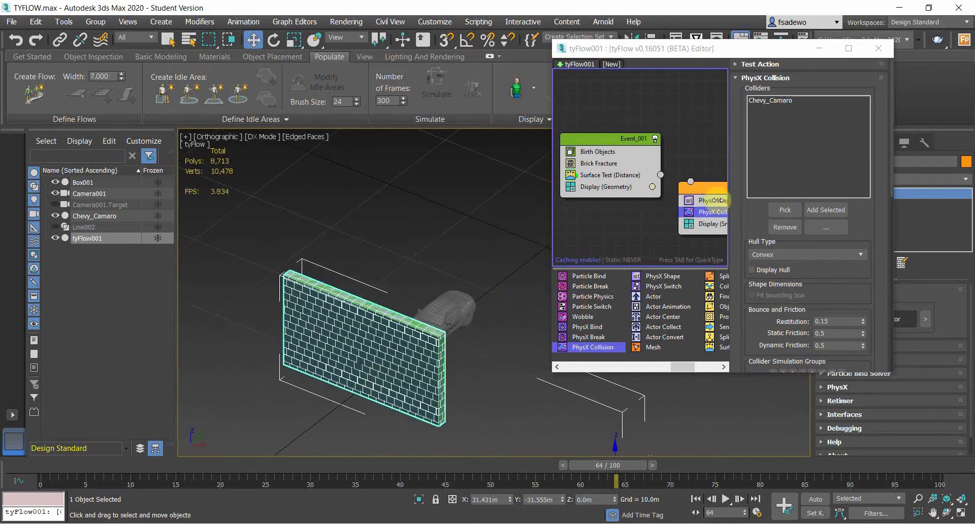
pyautogui.moveTo(657, 181); pyautogui.dragTo(700, 191)
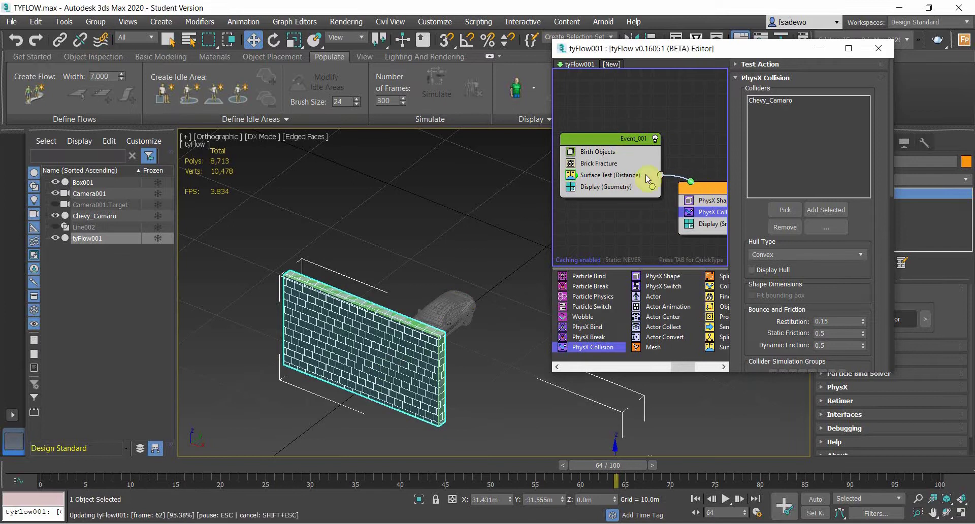
pyautogui.moveTo(602, 467)
pyautogui.mouseDown()
pyautogui.moveTo(699, 465)
pyautogui.moveTo(608, 471)
pyautogui.mouseUp()
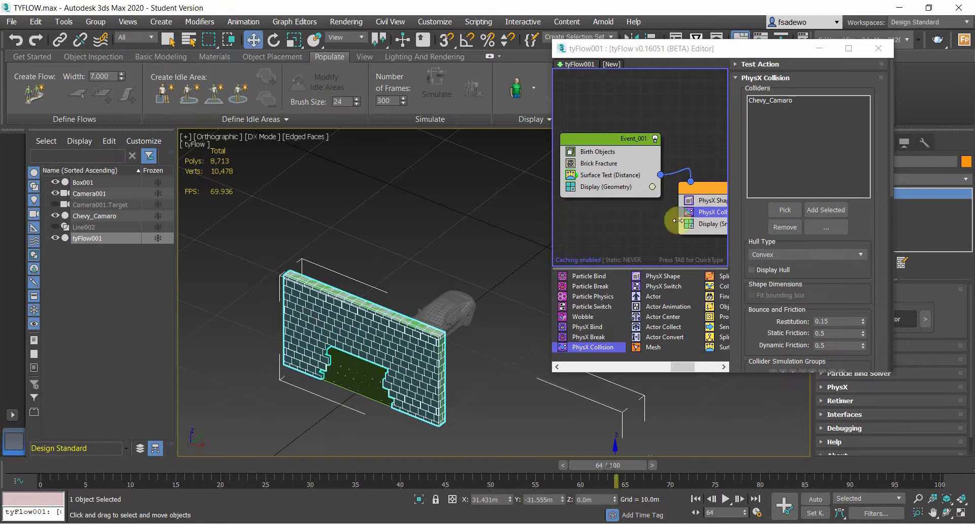
pyautogui.moveTo(648, 233); pyautogui.dragTo(630, 236, button='middle')
pyautogui.keyDown('alt'); pyautogui.moveTo(364, 382); pyautogui.dragTo(361, 421, button='middle'); pyautogui.keyUp('alt')
pyautogui.scroll(3, 361, 420)
pyautogui.scroll(-1, 379, 386)
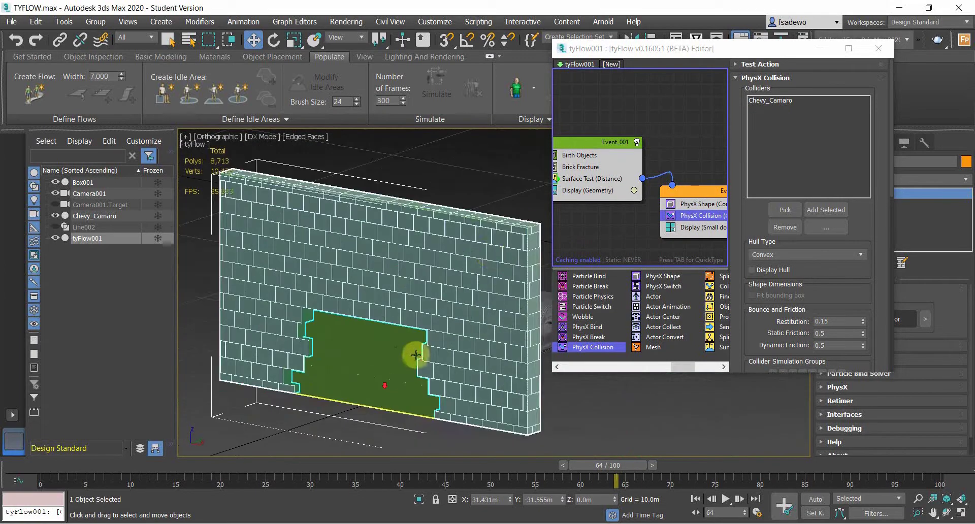
# Step: Set the Surface Test type to Distance and its less-than distance to 4 m
pyautogui.click(586, 178)
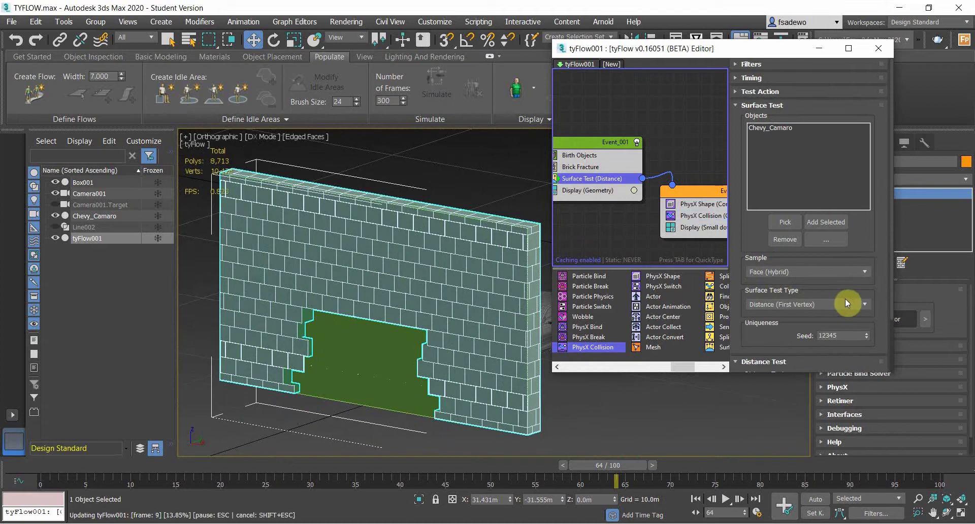
pyautogui.scroll(-1, 833, 305)
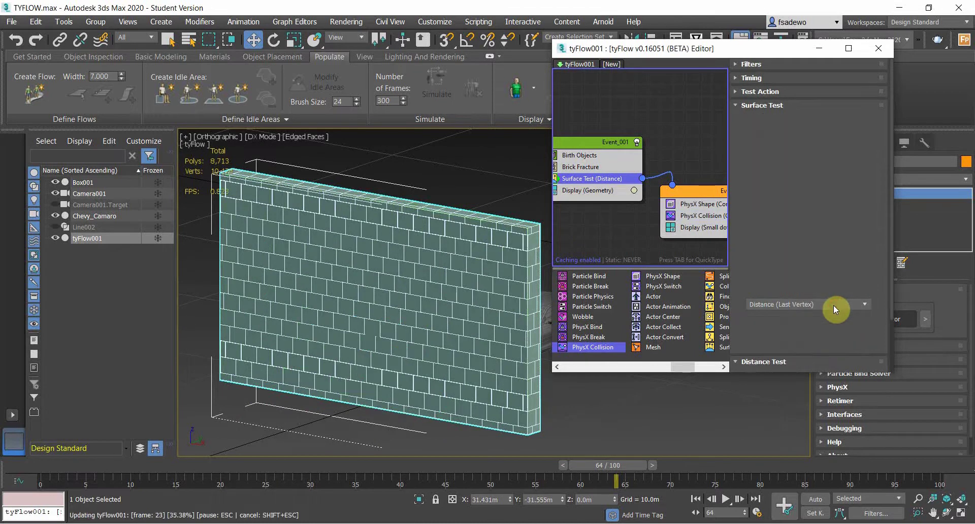
pyautogui.click(833, 305)
pyautogui.click(803, 316)
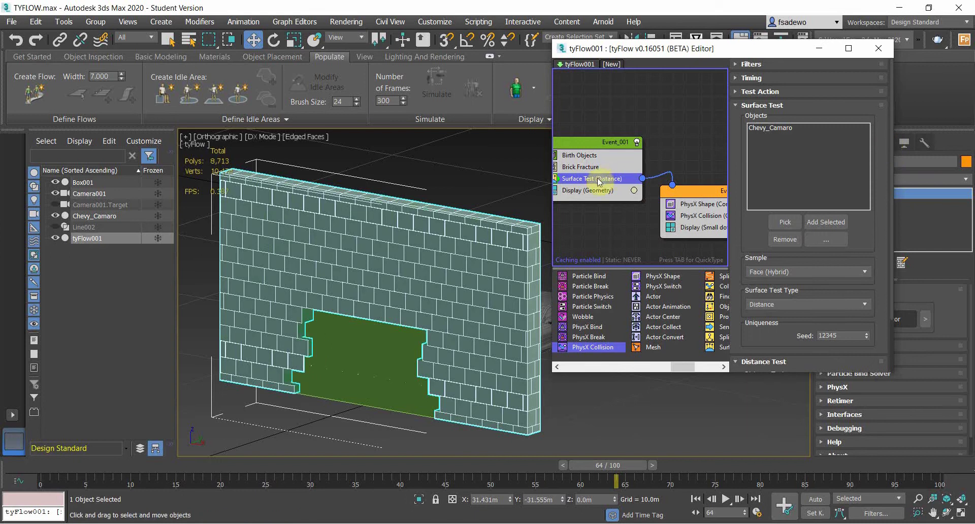
pyautogui.scroll(-3, 889, 169)
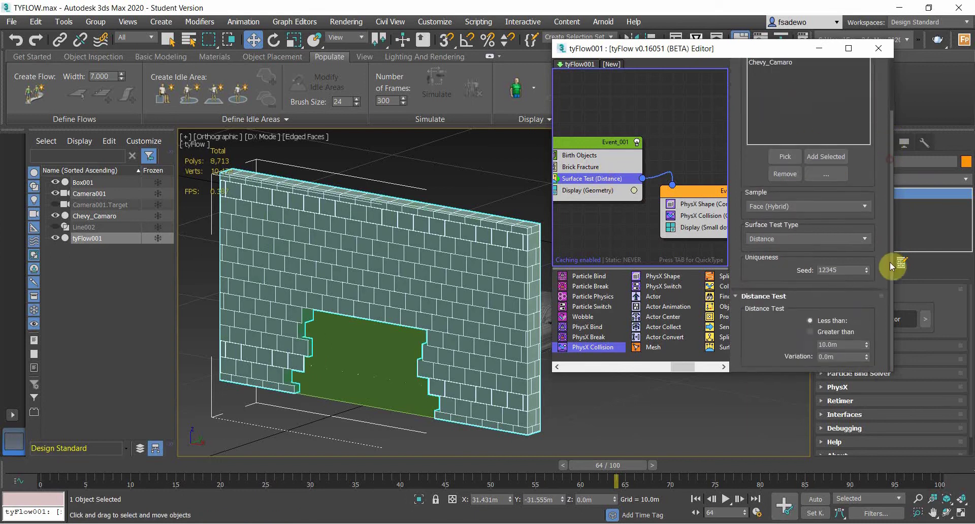
pyautogui.click(828, 344)
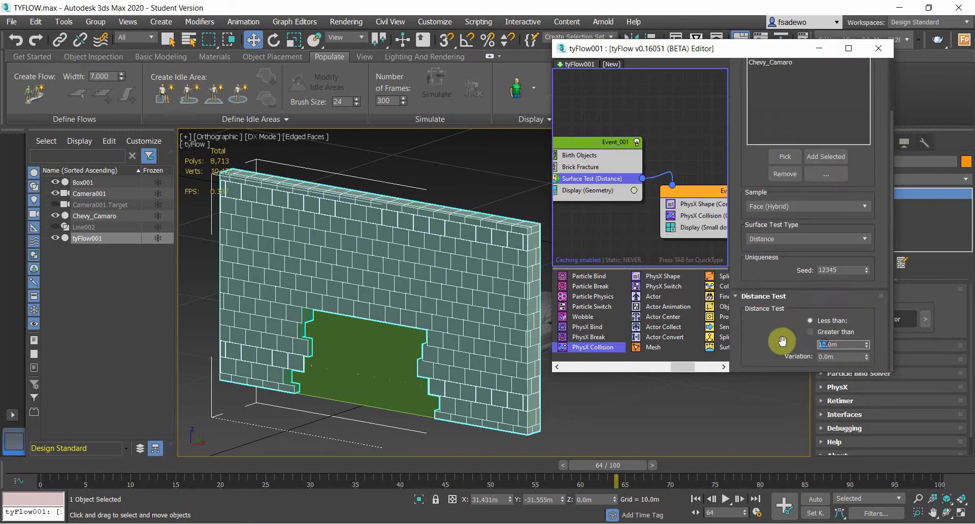
pyautogui.write('4')
pyautogui.press('Return')
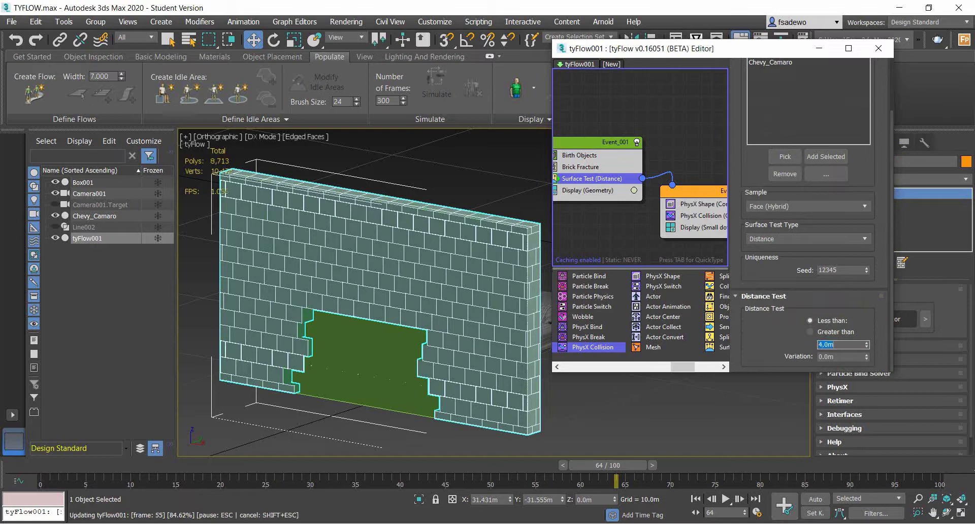
# Step: Set the PhysX event's Display type to Geometry and scrub between frames 71 and 74 to check the crash
pyautogui.keyDown('alt'); pyautogui.moveTo(444, 380); pyautogui.dragTo(413, 402, button='middle'); pyautogui.keyUp('alt')
pyautogui.scroll(-3, 444, 392)
pyautogui.moveTo(516, 406); pyautogui.dragTo(521, 409, button='middle')
pyautogui.moveTo(586, 462); pyautogui.dragTo(654, 464)
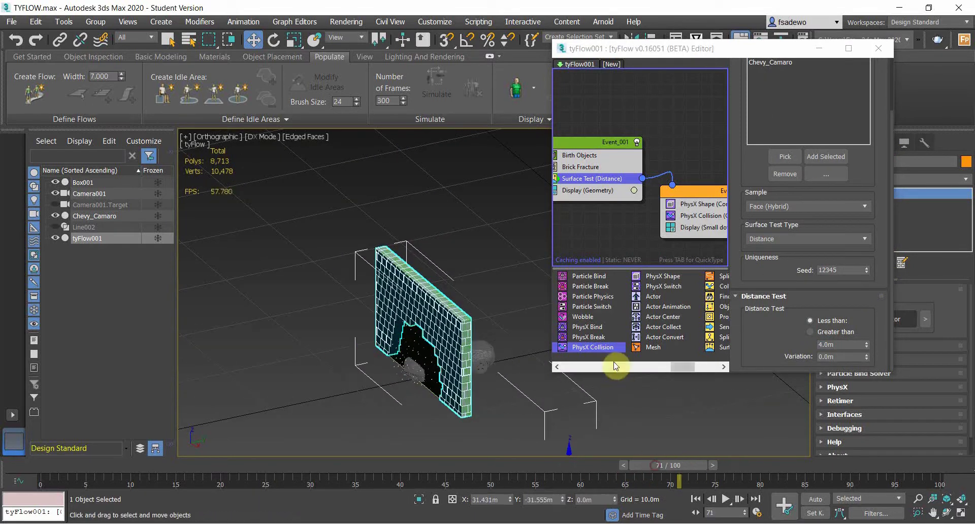
pyautogui.click(705, 230)
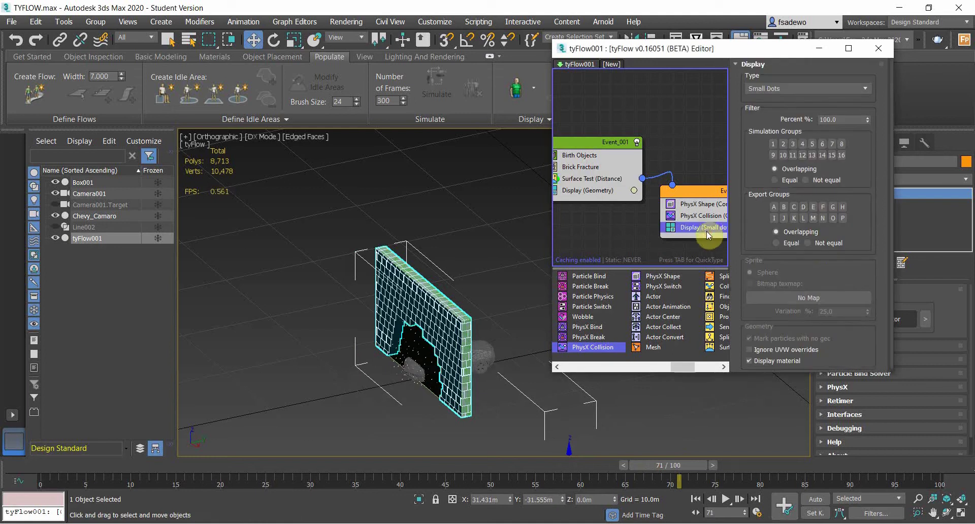
pyautogui.click(808, 94)
pyautogui.click(772, 149)
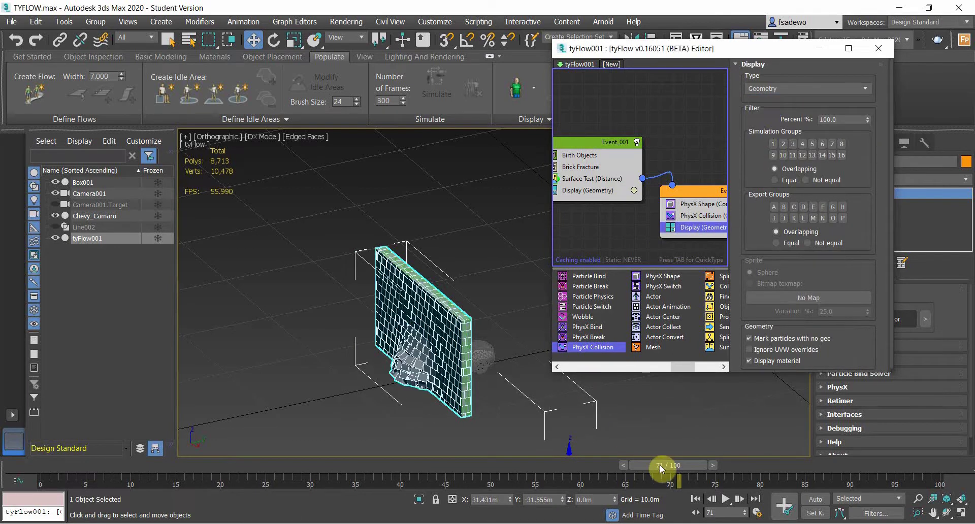
pyautogui.moveTo(660, 465); pyautogui.dragTo(690, 463)
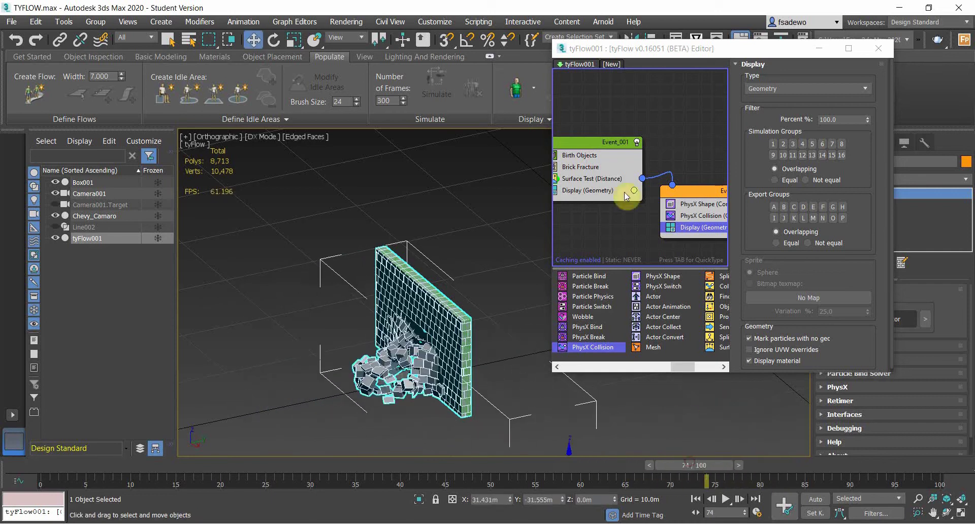
# Step: Set the less-than distance of the Surface Test in Event_001 to 3 m
pyautogui.click(612, 178)
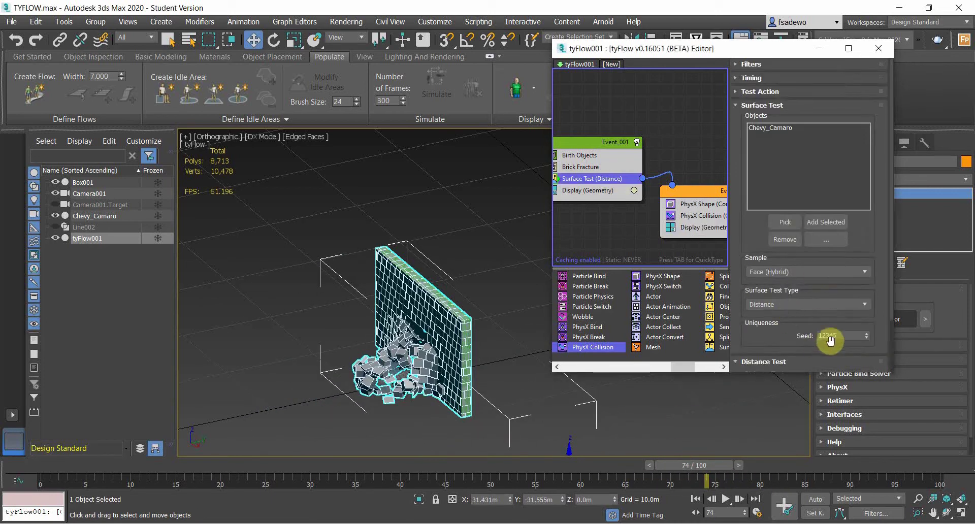
pyautogui.scroll(-4, 866, 323)
pyautogui.moveTo(823, 349); pyautogui.dragTo(814, 349)
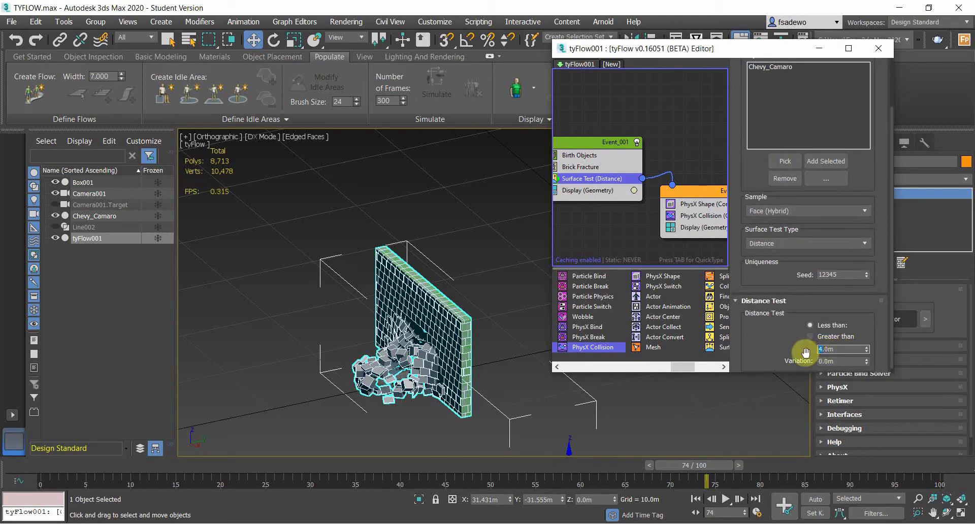
pyautogui.write('3')
pyautogui.press('Return')
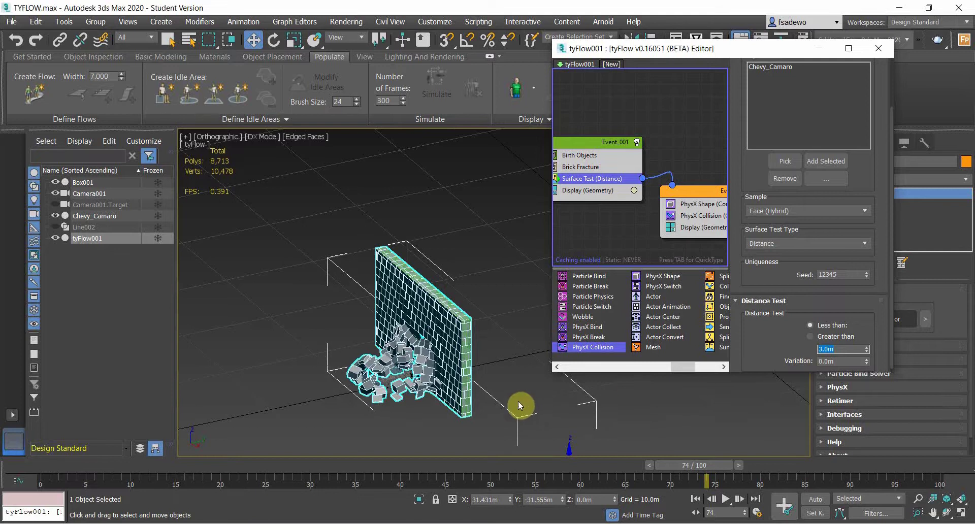
# Step: Return the timeline to frame 53 and examine the car in front of the wall
pyautogui.keyDown('alt'); pyautogui.moveTo(516, 398); pyautogui.dragTo(541, 386, button='middle'); pyautogui.keyUp('alt')
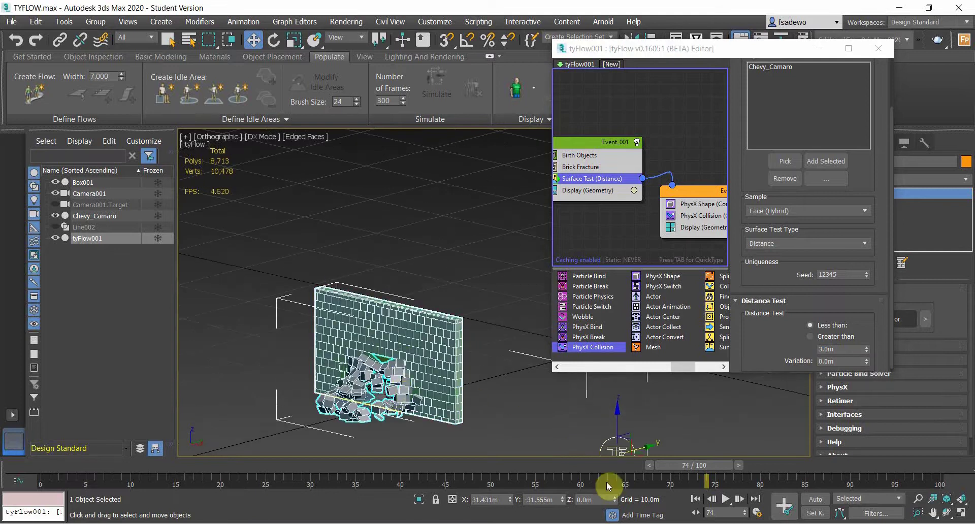
pyautogui.moveTo(690, 471); pyautogui.dragTo(508, 467)
pyautogui.scroll(-3, 500, 396)
pyautogui.moveTo(494, 363)
pyautogui.mouseDown(button='middle')
pyautogui.moveTo(435, 369)
pyautogui.moveTo(494, 358)
pyautogui.mouseUp(button='middle')
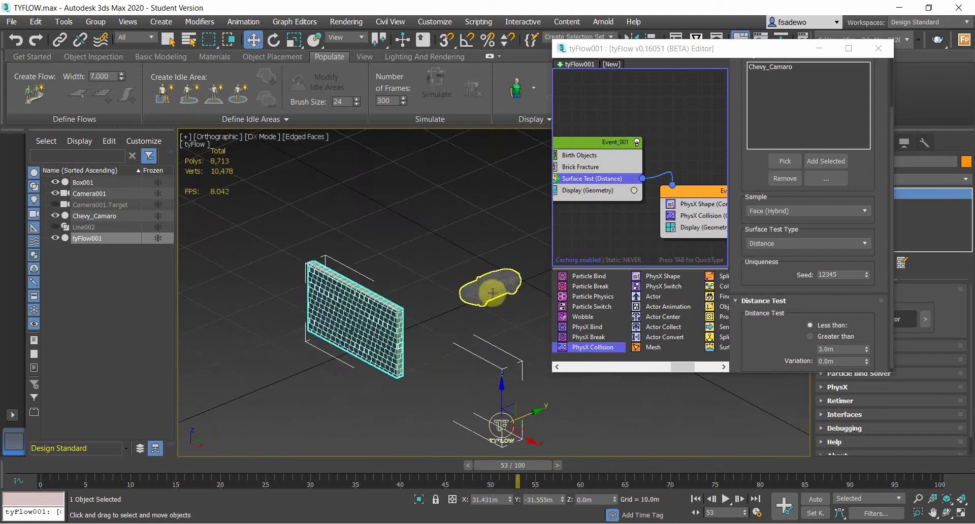
pyautogui.moveTo(493, 298); pyautogui.dragTo(384, 335, button='middle')
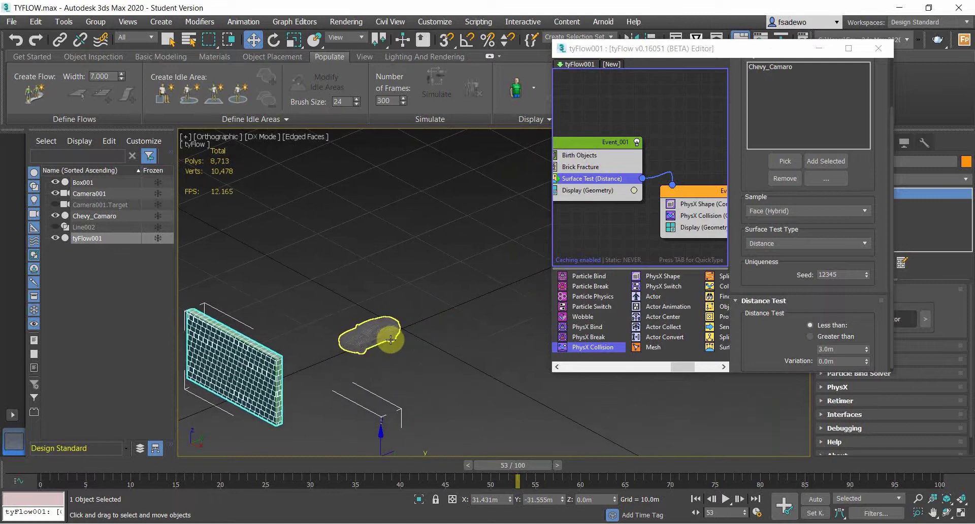
pyautogui.scroll(3, 390, 338)
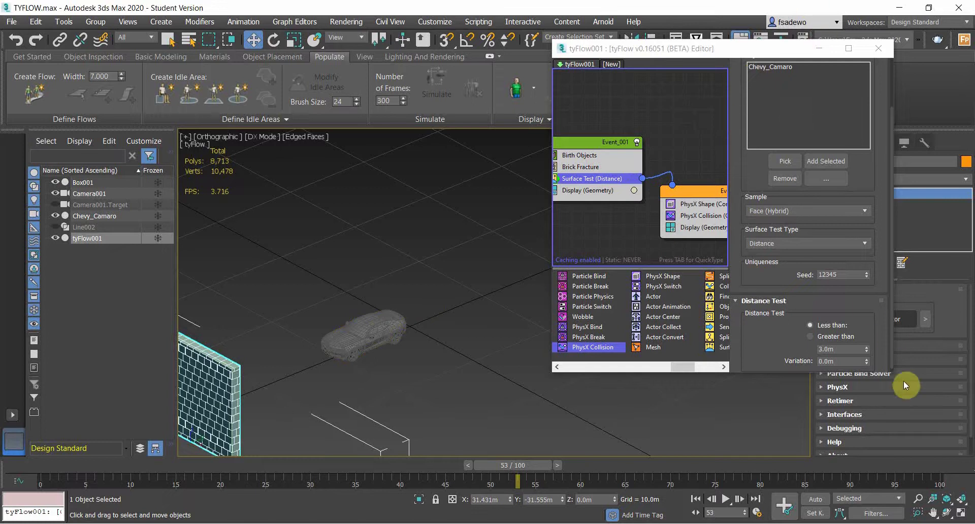
# Step: Enlarge the tyFlow editor window and add a Birth Voxels operator as a new event below the existing ones
pyautogui.moveTo(893, 374); pyautogui.dragTo(956, 424)
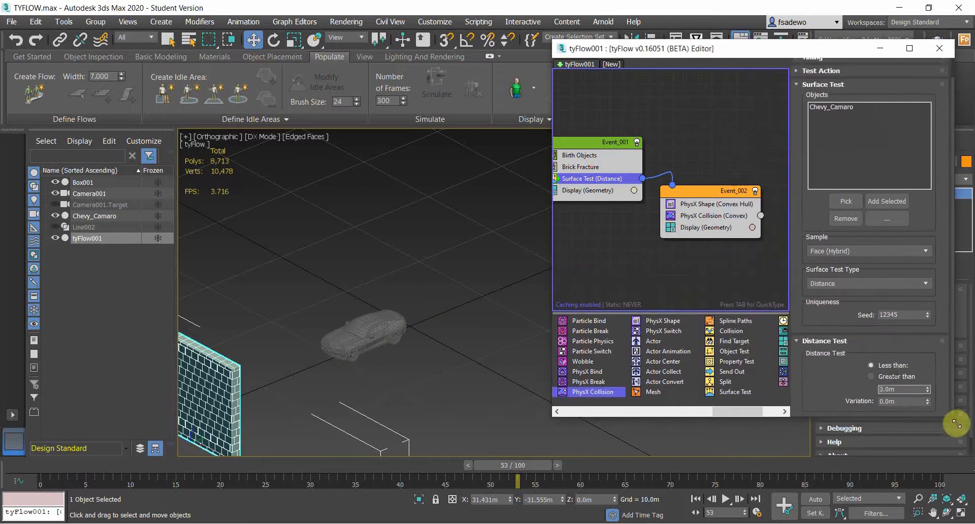
pyautogui.click(579, 421)
pyautogui.moveTo(656, 417); pyautogui.dragTo(572, 383)
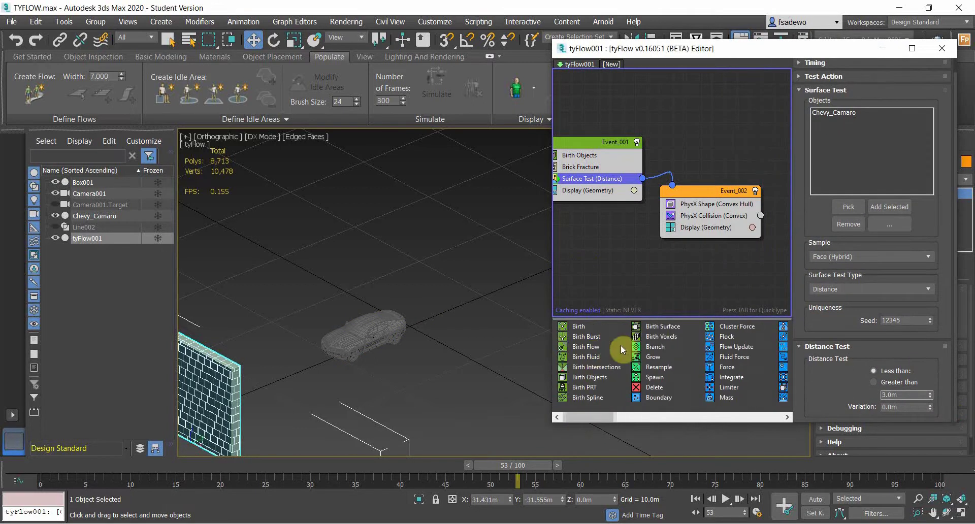
pyautogui.moveTo(660, 339); pyautogui.dragTo(608, 269)
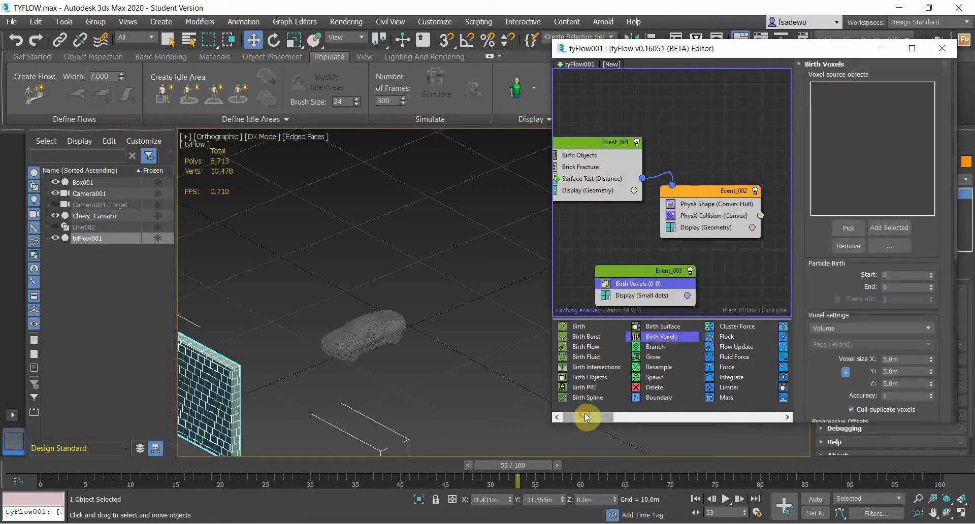
# Step: Add a Shape operator below Birth Voxels in Event_003 and set its 3D mesh type to Cube
pyautogui.moveTo(595, 417); pyautogui.dragTo(701, 417)
pyautogui.moveTo(577, 336); pyautogui.dragTo(644, 285)
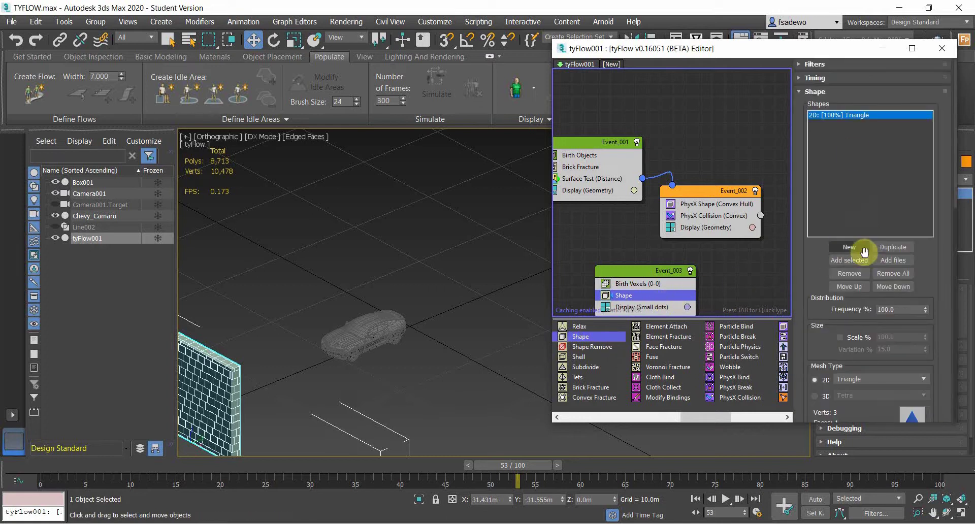
pyautogui.moveTo(731, 283); pyautogui.dragTo(720, 272, button='middle')
pyautogui.click(825, 398)
pyautogui.click(918, 394)
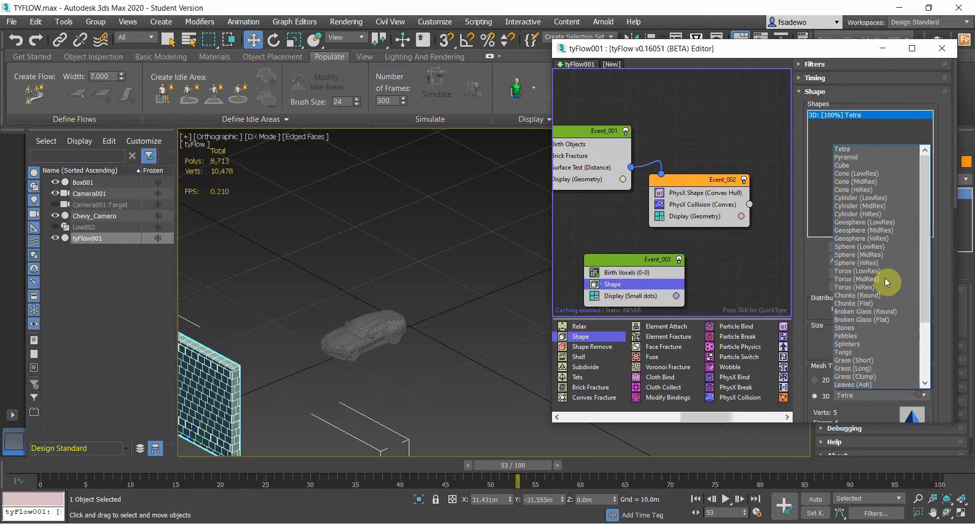
pyautogui.click(866, 169)
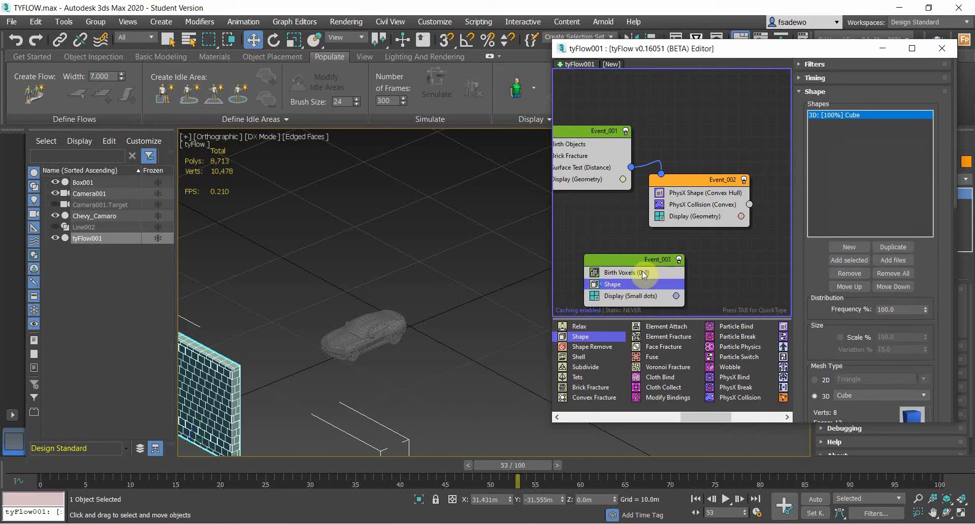
# Step: Set the Birth Voxels voxel size to 0.3 m and the Display type of Event_003 to Geometry
pyautogui.click(643, 275)
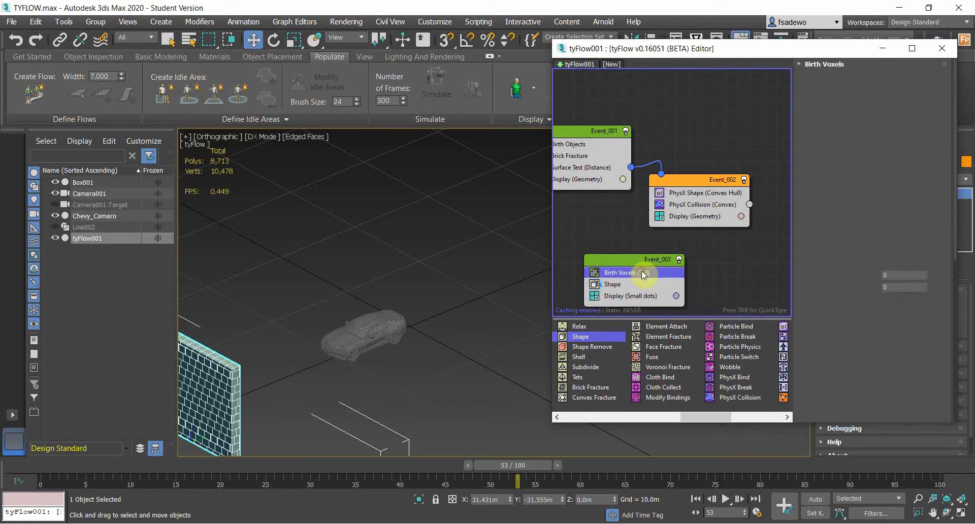
pyautogui.moveTo(892, 359); pyautogui.dragTo(879, 358)
pyautogui.write('0.3')
pyautogui.press('Return')
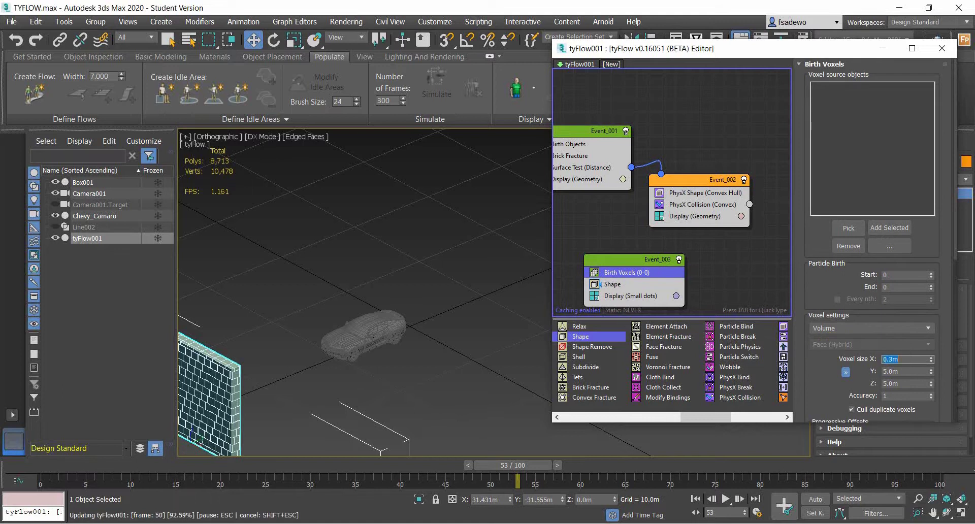
pyautogui.click(613, 296)
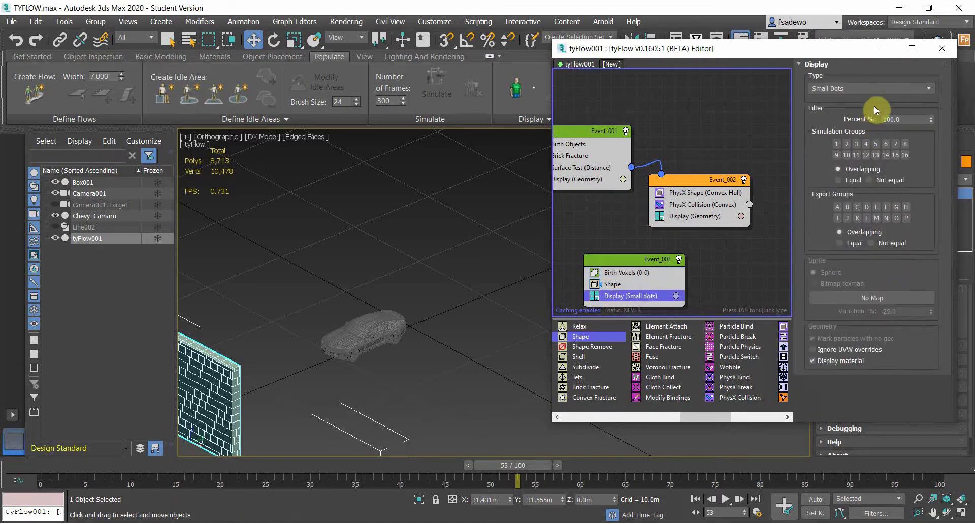
pyautogui.click(864, 88)
pyautogui.click(856, 143)
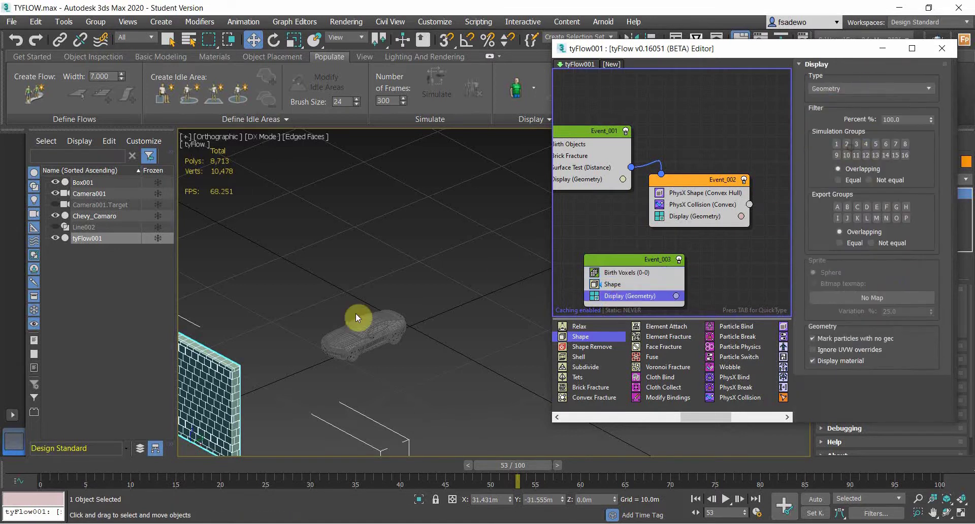
# Step: Assign the Chevy_Camaro mesh as the source object of Birth Voxels in Event_003
pyautogui.scroll(4, 369, 342)
pyautogui.scroll(-2, 378, 339)
pyautogui.moveTo(384, 336); pyautogui.dragTo(440, 275, button='middle')
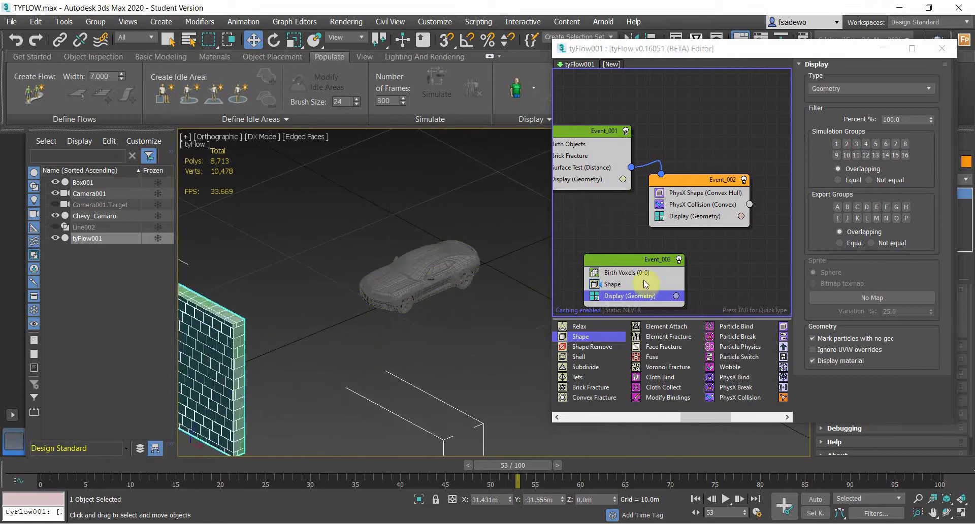
pyautogui.click(627, 272)
pyautogui.click(856, 230)
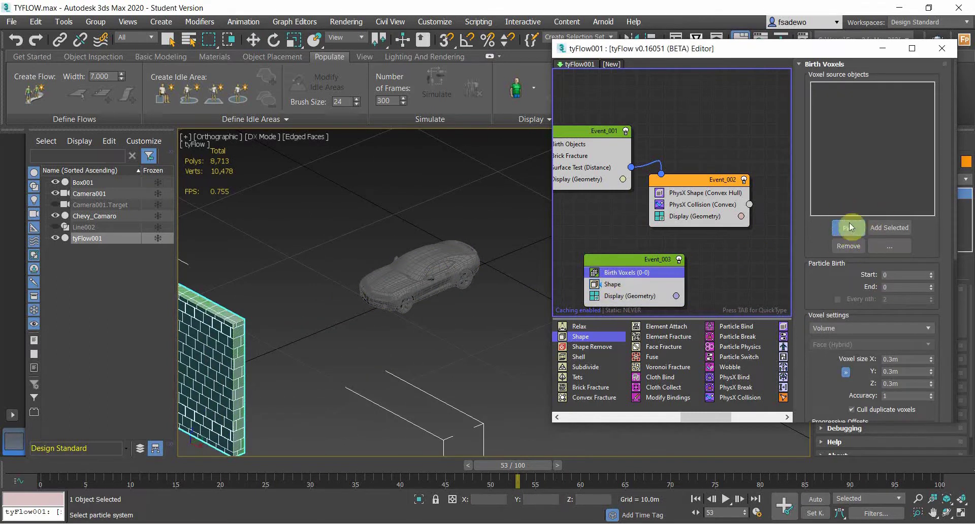
pyautogui.click(431, 283)
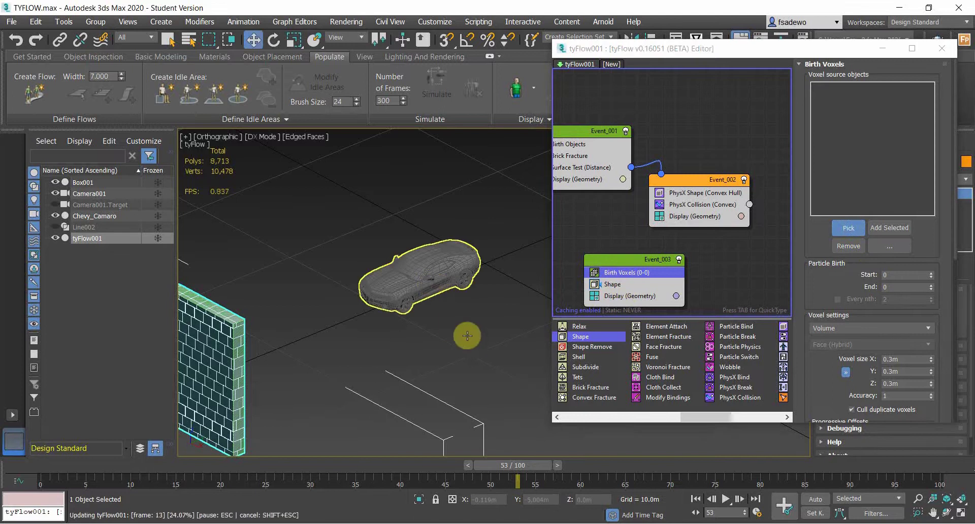
pyautogui.moveTo(479, 289); pyautogui.dragTo(473, 306, button='middle')
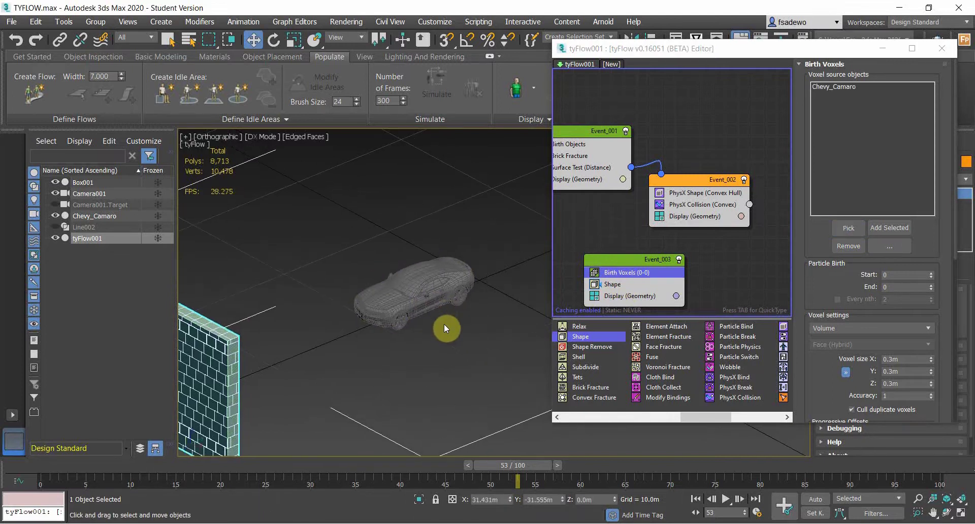
# Step: Scrub the timeline back to frame 19 and compare the voxel cubes' position with the moving car
pyautogui.click(629, 283)
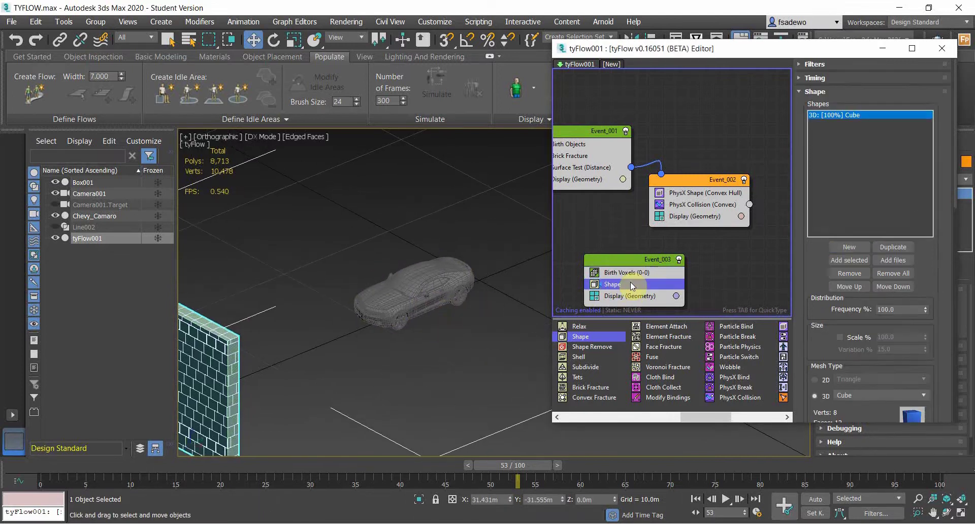
pyautogui.click(631, 273)
pyautogui.scroll(-5, 430, 343)
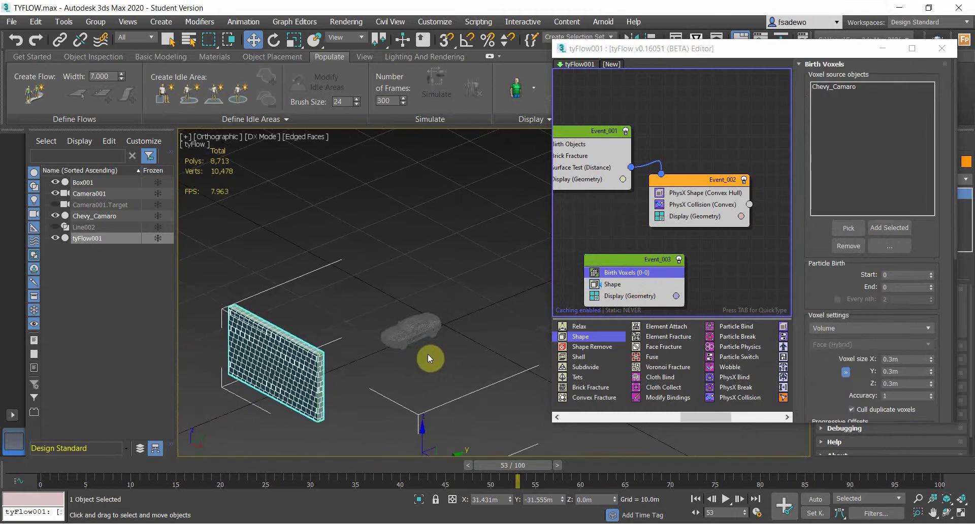
pyautogui.moveTo(437, 352); pyautogui.dragTo(387, 356, button='middle')
pyautogui.scroll(-4, 420, 354)
pyautogui.moveTo(519, 285); pyautogui.dragTo(458, 304, button='middle')
pyautogui.scroll(5, 460, 306)
pyautogui.moveTo(382, 353); pyautogui.dragTo(469, 338, button='middle')
pyautogui.scroll(-5, 445, 345)
pyautogui.moveTo(490, 473); pyautogui.dragTo(185, 491)
pyautogui.press('w')
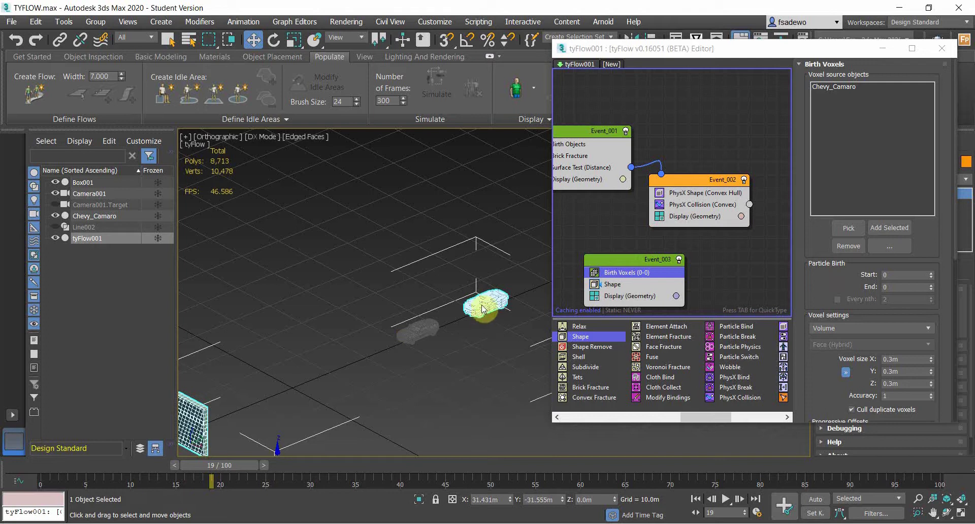
pyautogui.scroll(3, 481, 303)
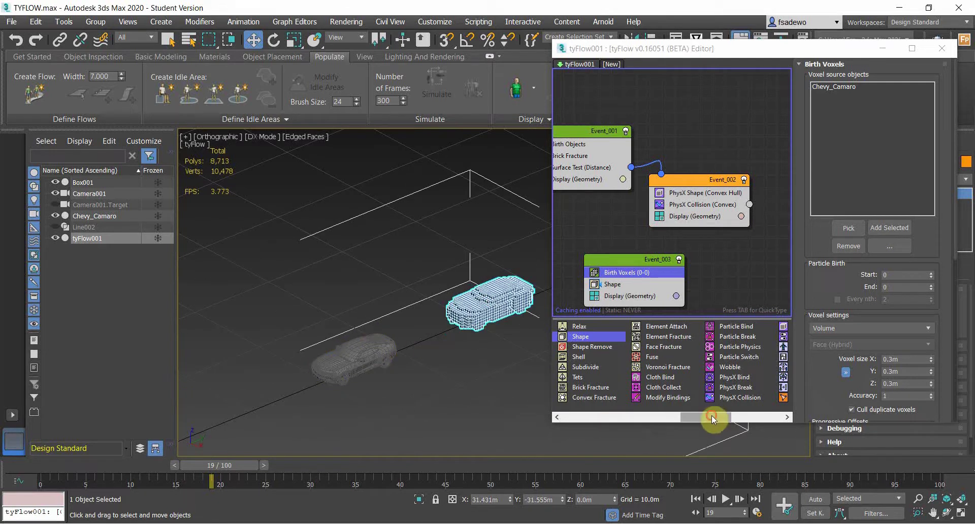
# Step: Add an Object Bind operator below Shape in Event_003 and bind the voxels to the Chevy_Camaro
pyautogui.moveTo(711, 415); pyautogui.dragTo(645, 419)
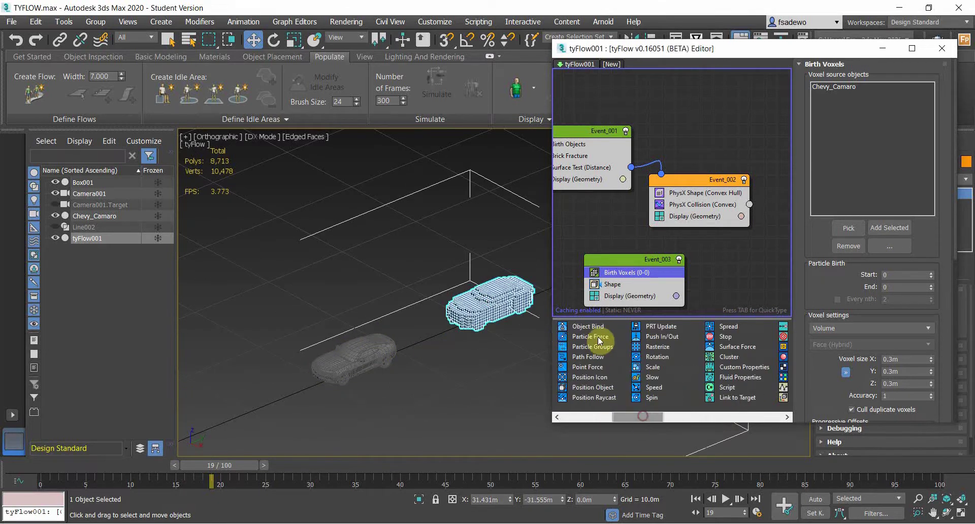
pyautogui.moveTo(588, 327); pyautogui.dragTo(629, 295)
pyautogui.click(840, 287)
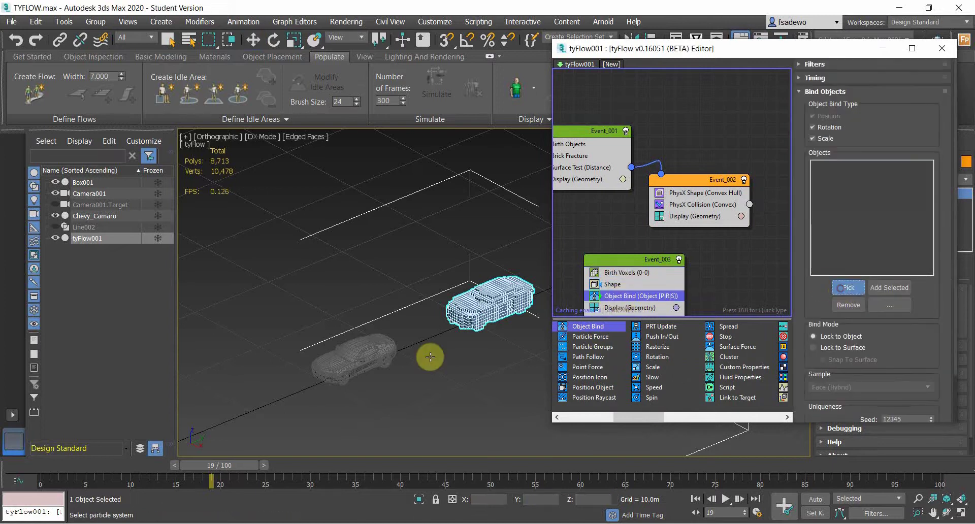
pyautogui.click(391, 362)
# Step: Scrub the timeline forward to frame 46 and back to 38 to check how the bound voxels follow the car
pyautogui.moveTo(377, 357); pyautogui.dragTo(424, 310, button='middle')
pyautogui.scroll(-3, 419, 400)
pyautogui.moveTo(420, 400); pyautogui.dragTo(480, 371, button='middle')
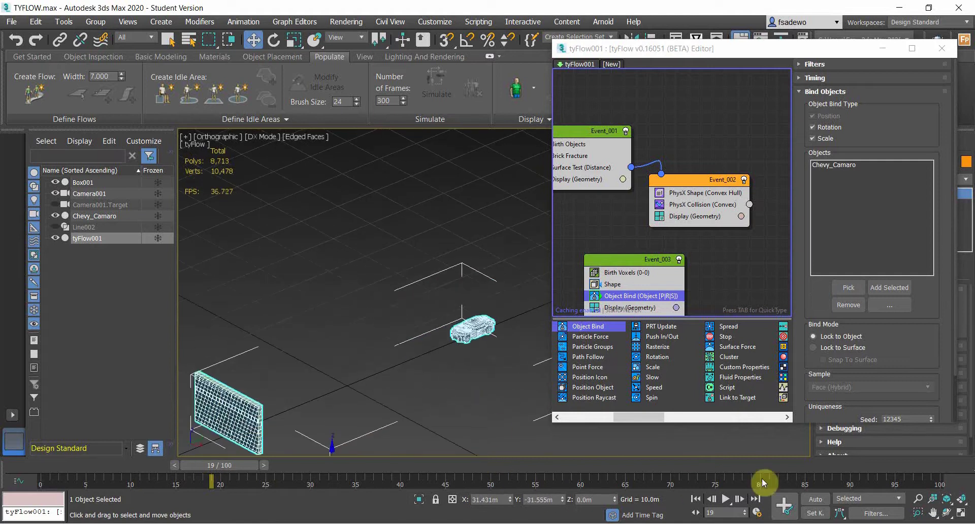
pyautogui.moveTo(233, 466); pyautogui.dragTo(457, 465)
pyautogui.moveTo(389, 381); pyautogui.dragTo(349, 374, button='middle')
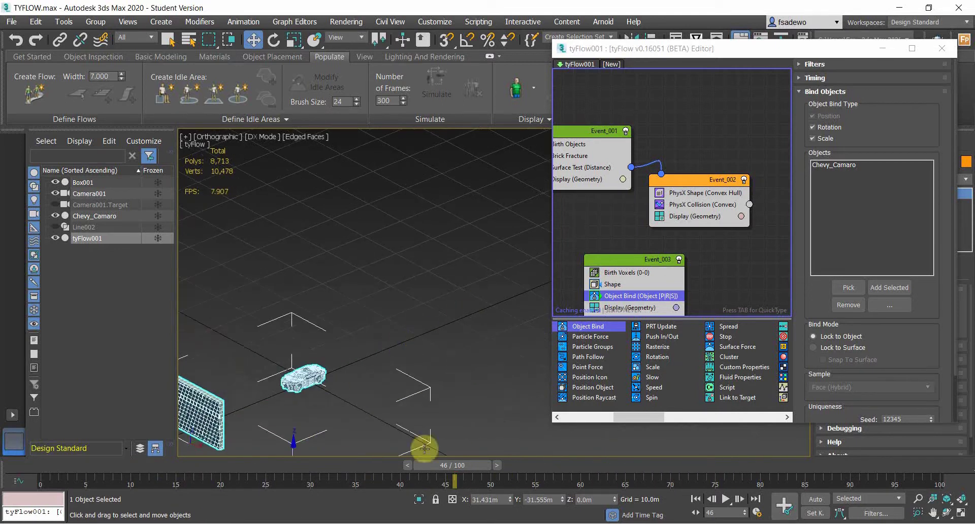
pyautogui.moveTo(447, 464); pyautogui.dragTo(382, 470)
pyautogui.moveTo(363, 362); pyautogui.dragTo(428, 343, button='middle')
pyautogui.scroll(2, 426, 344)
# Step: Move Event_003 slightly up, add a Spawn operator below Object Bind, and disable the event
pyautogui.moveTo(632, 262); pyautogui.dragTo(626, 250)
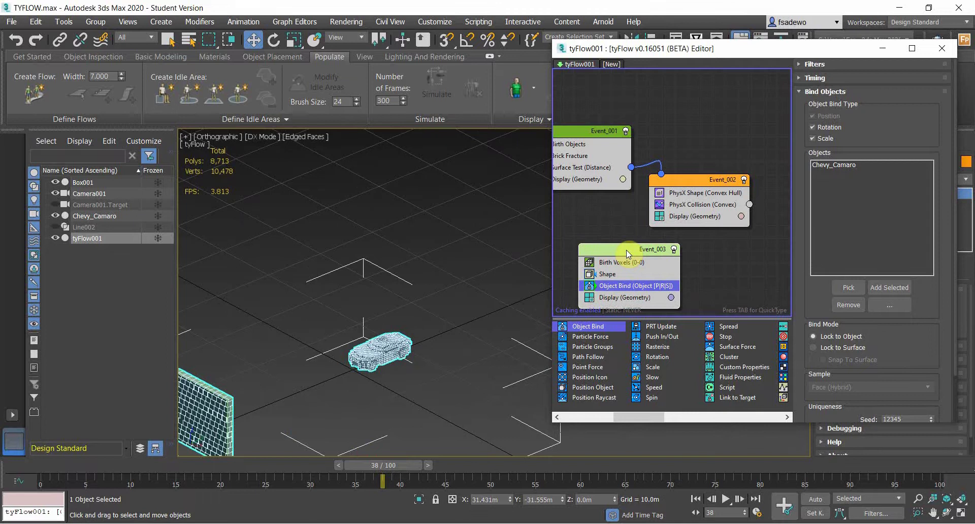
pyautogui.moveTo(617, 417); pyautogui.dragTo(568, 417)
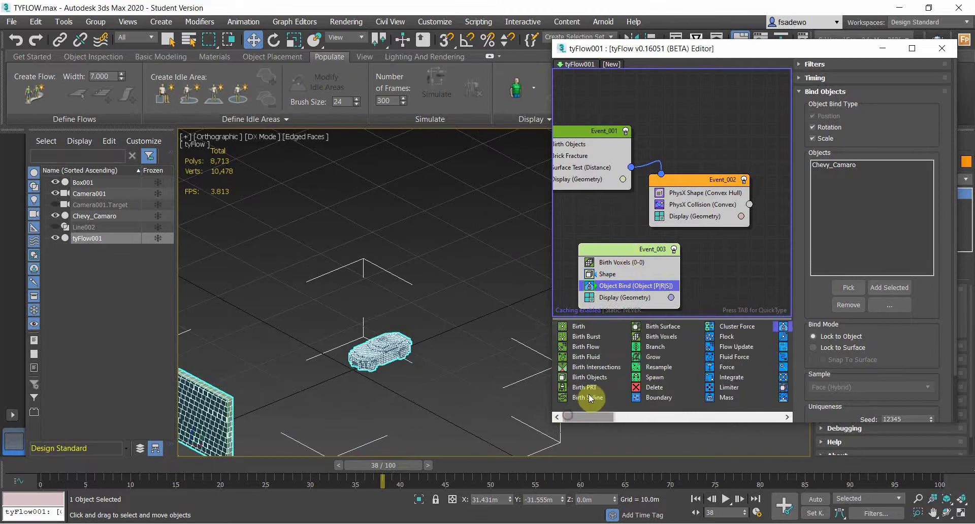
pyautogui.moveTo(644, 376); pyautogui.dragTo(637, 297)
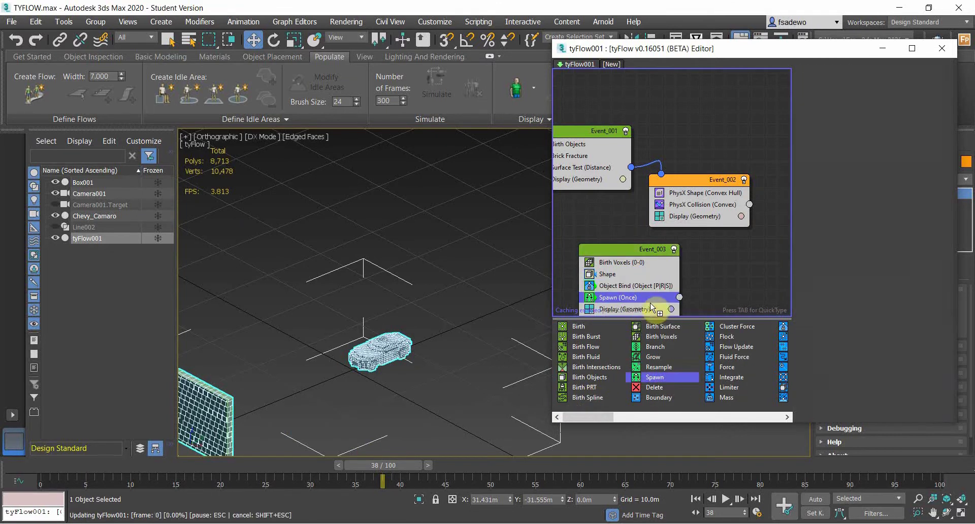
pyautogui.click(674, 248)
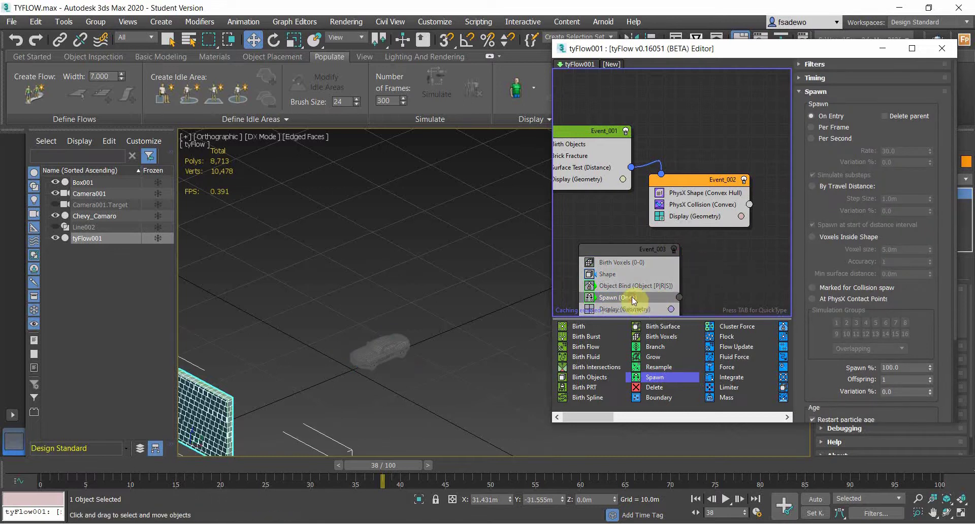
# Step: Set Spawn to Per Second with a rate of 4 and a spawn percentage of 5, and re-enable Event_003
pyautogui.click(833, 137)
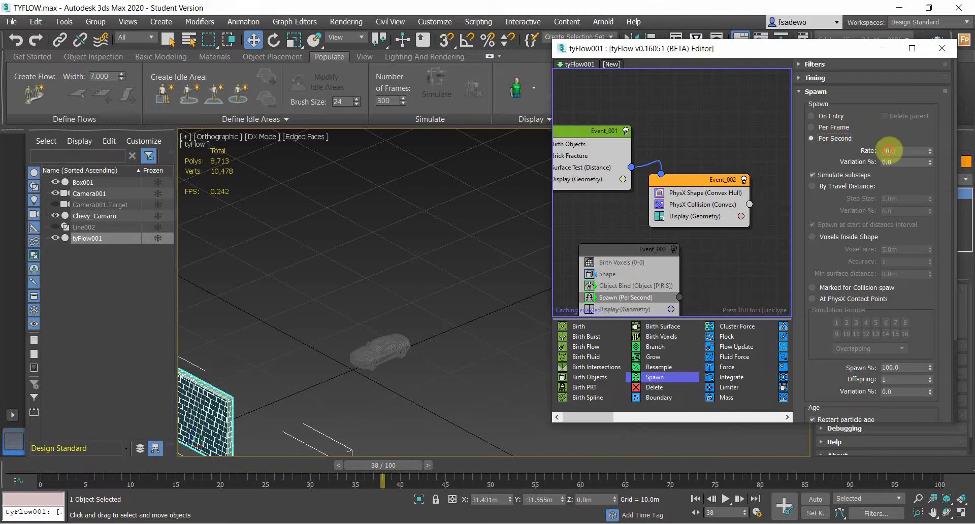
pyautogui.moveTo(886, 150); pyautogui.dragTo(847, 150)
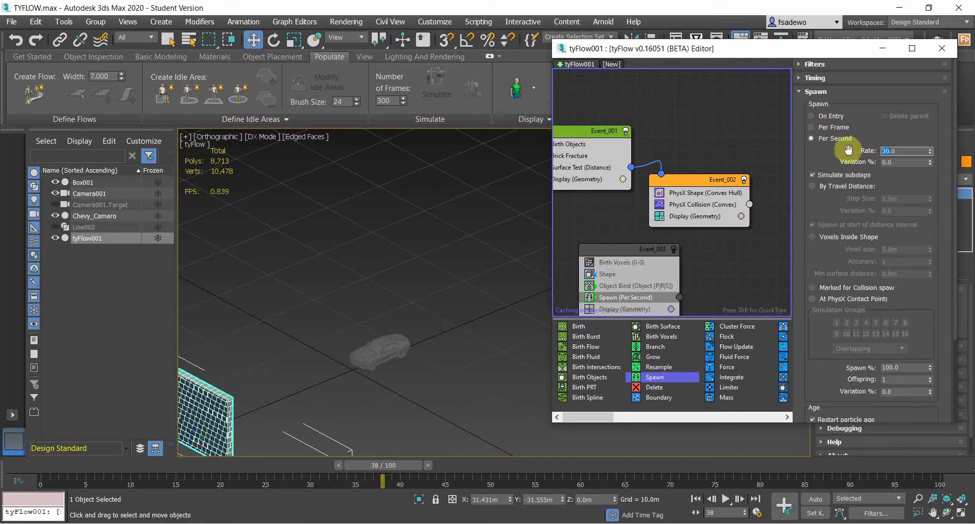
pyautogui.write('4')
pyautogui.press('Return')
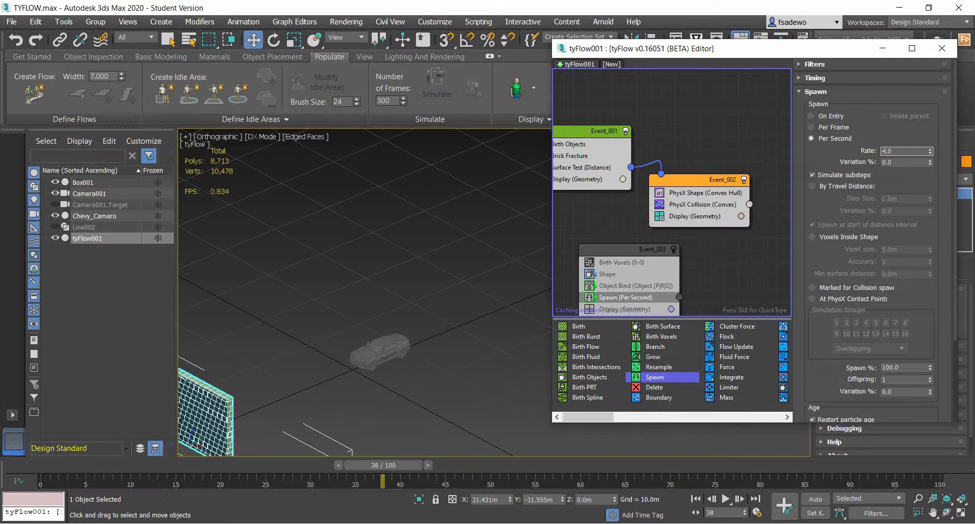
pyautogui.scroll(-4, 914, 323)
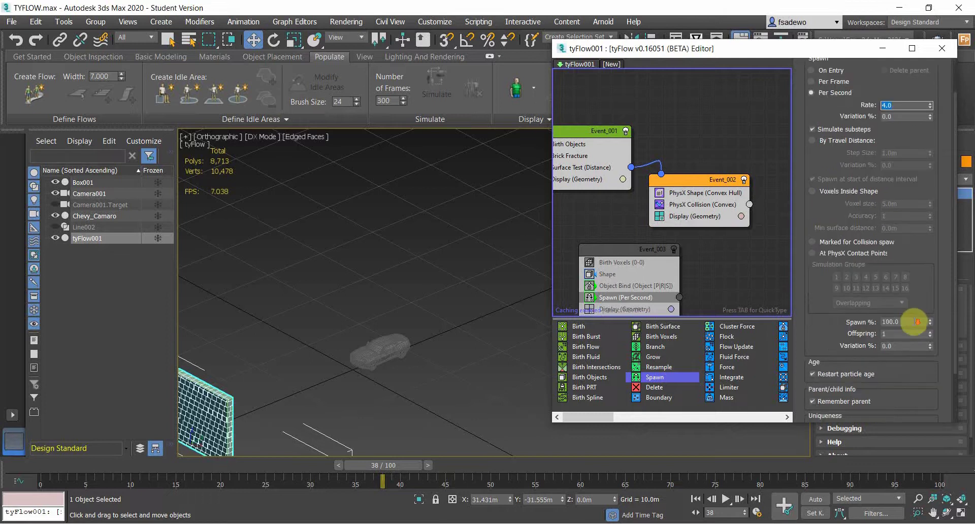
pyautogui.scroll(-3, 914, 351)
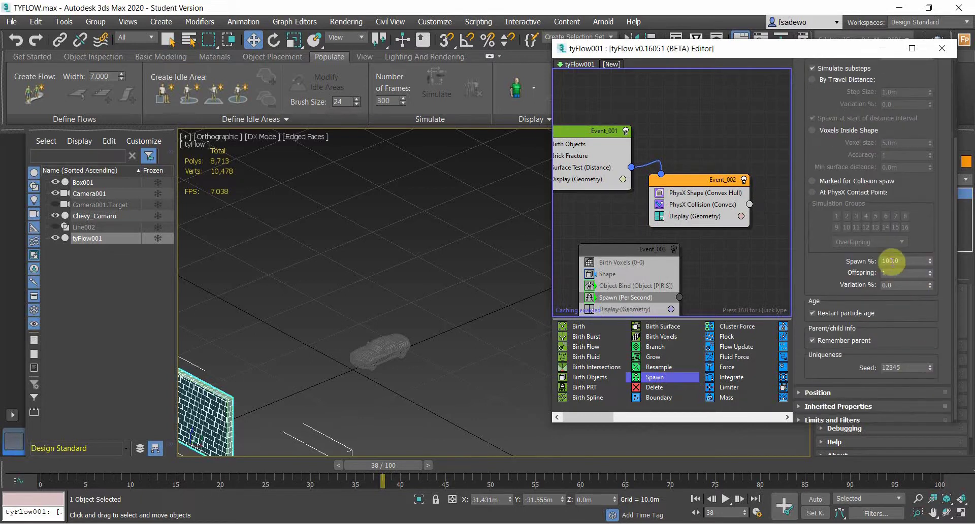
pyautogui.write('5')
pyautogui.press('Return')
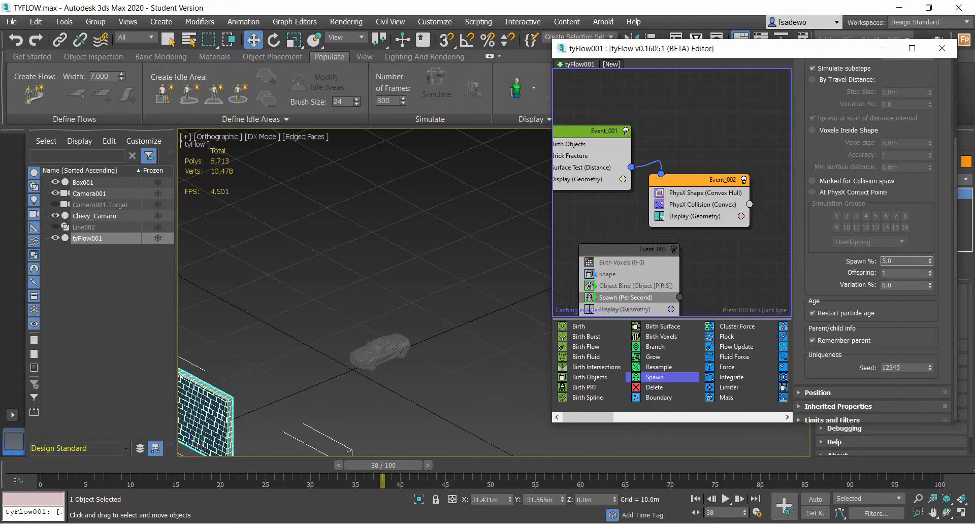
pyautogui.click(703, 279)
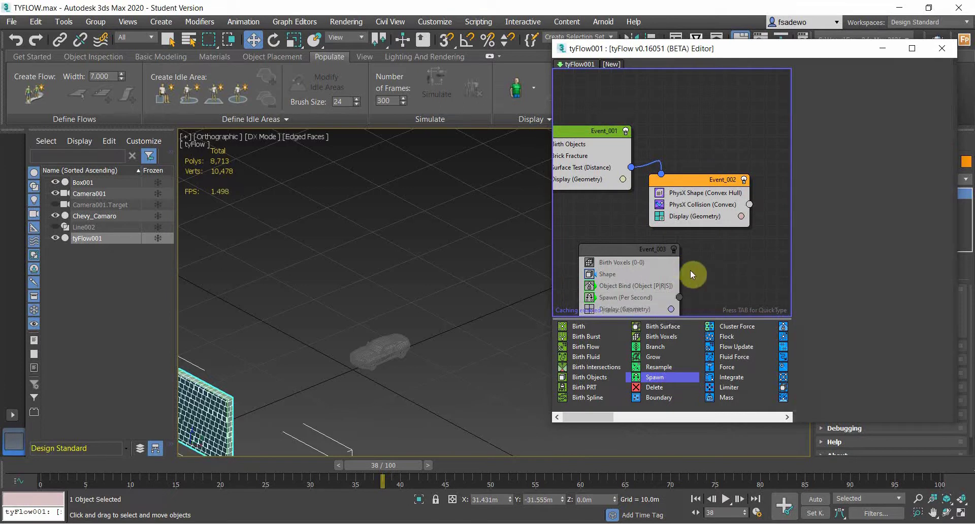
pyautogui.click(674, 250)
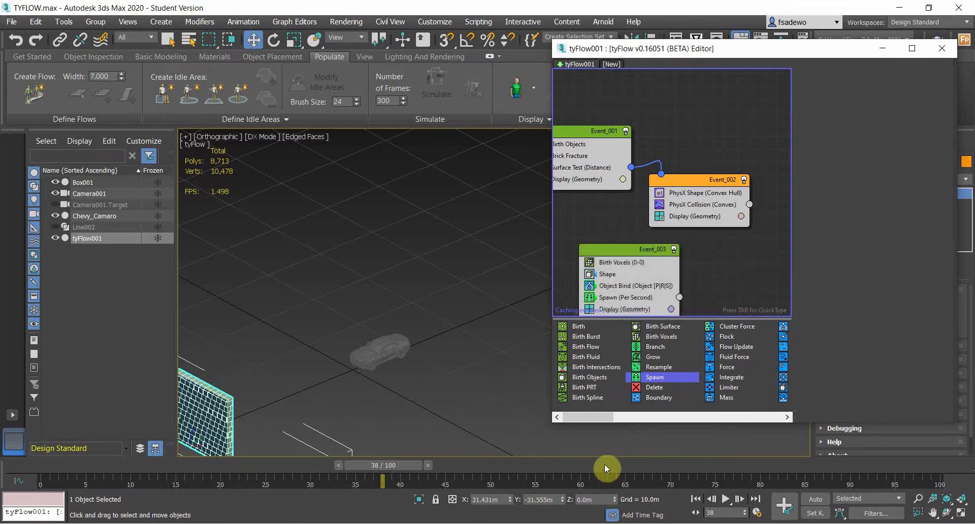
# Step: Scrub the timeline to frame 41 and back to 33 to inspect the cubes spawned behind the car
pyautogui.moveTo(406, 466); pyautogui.dragTo(431, 465)
pyautogui.scroll(5, 404, 355)
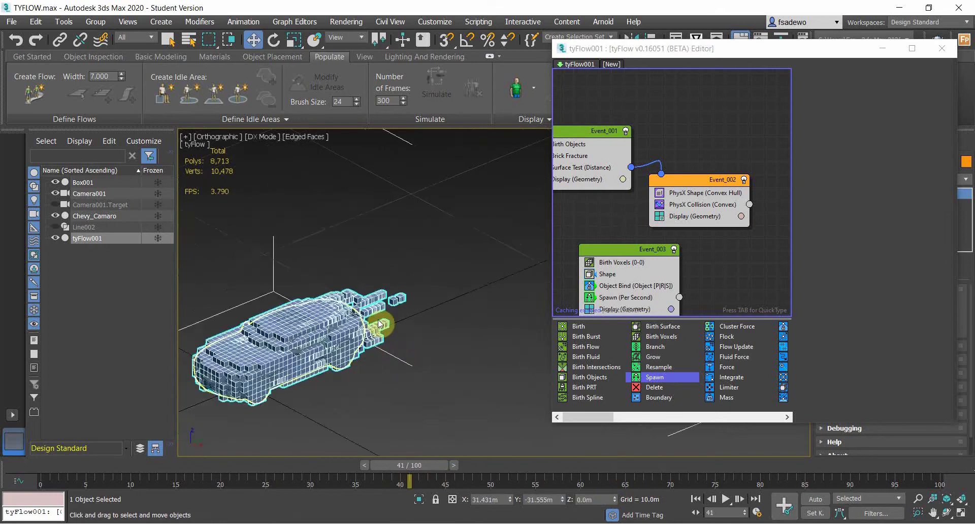
pyautogui.scroll(-4, 381, 321)
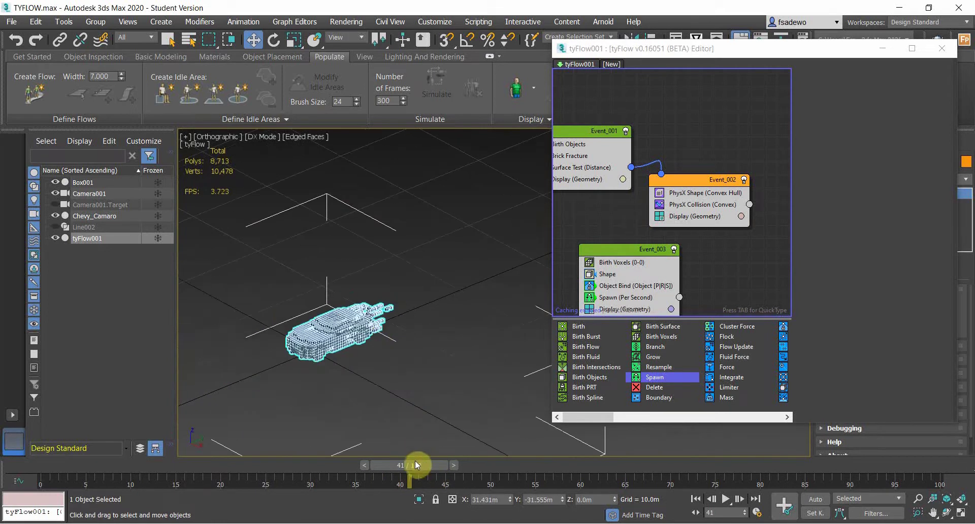
pyautogui.moveTo(415, 465); pyautogui.dragTo(337, 472)
# Step: Move Event_003 up, connect its Spawn output to a new event with a Display operator, and set that display type to Geometry
pyautogui.moveTo(620, 246); pyautogui.dragTo(610, 211)
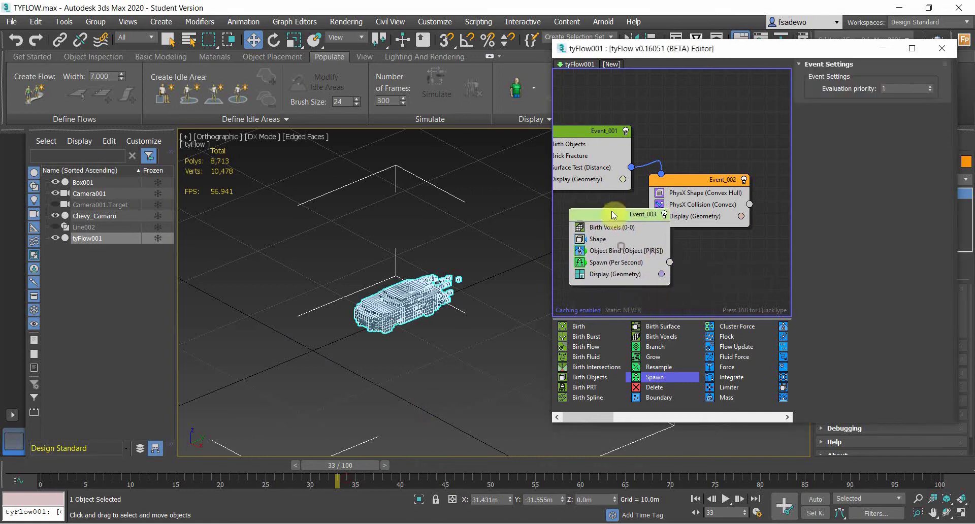
pyautogui.moveTo(610, 413); pyautogui.dragTo(776, 402)
pyautogui.moveTo(720, 350); pyautogui.dragTo(696, 274)
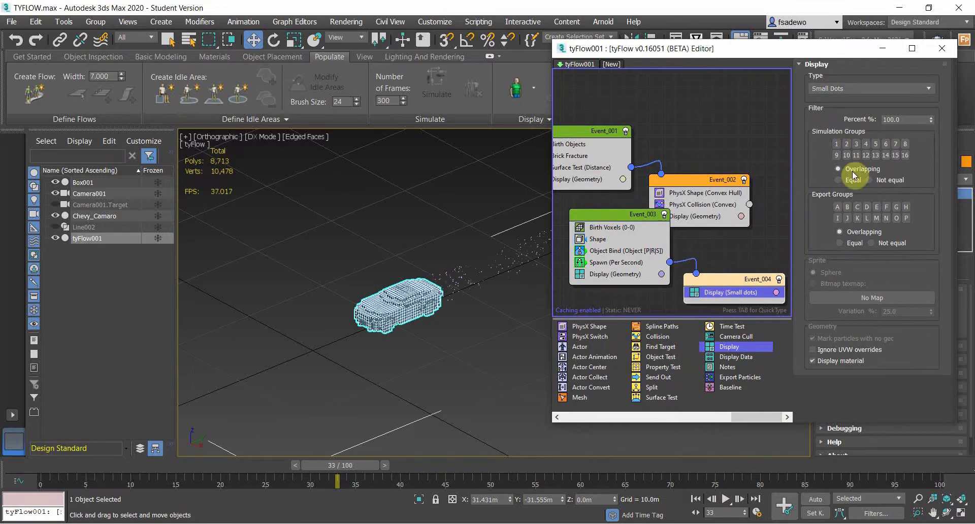
pyautogui.click(851, 86)
pyautogui.click(833, 149)
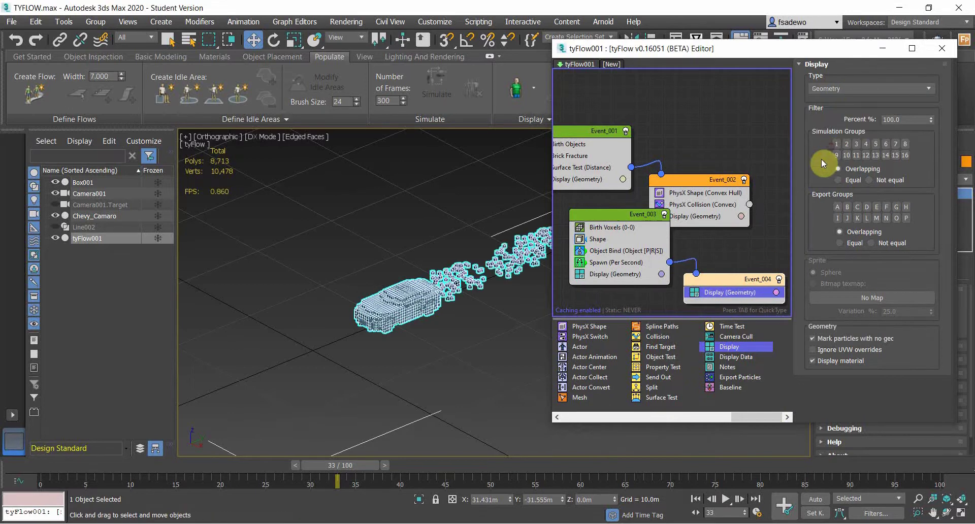
# Step: Examine the gaps and spacing in the trail of spawned cubes behind the car
pyautogui.scroll(3, 492, 284)
pyautogui.scroll(-2, 495, 280)
pyautogui.moveTo(503, 278); pyautogui.dragTo(440, 306, button='middle')
pyautogui.scroll(-3, 481, 317)
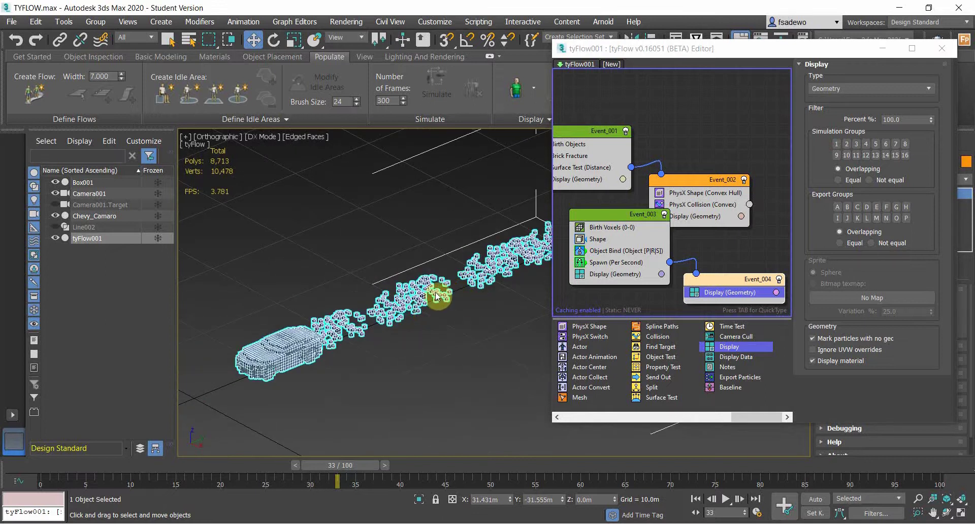
pyautogui.scroll(4, 430, 297)
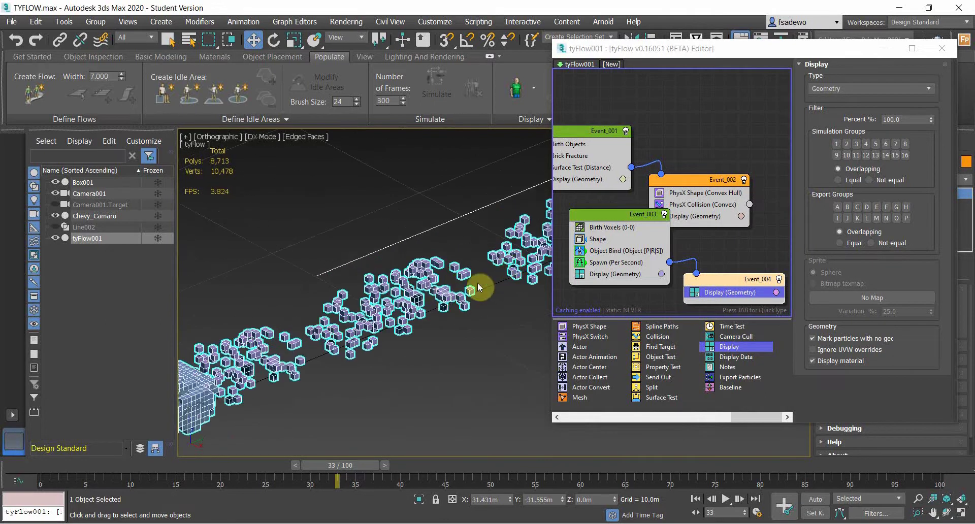
pyautogui.moveTo(513, 268); pyautogui.dragTo(458, 294, button='middle')
pyautogui.moveTo(408, 318); pyautogui.dragTo(472, 303, button='middle')
pyautogui.scroll(-2, 325, 371)
# Step: Raise the Spawn operator's per-second rate in Event_003 to 6
pyautogui.click(611, 263)
pyautogui.click(612, 262)
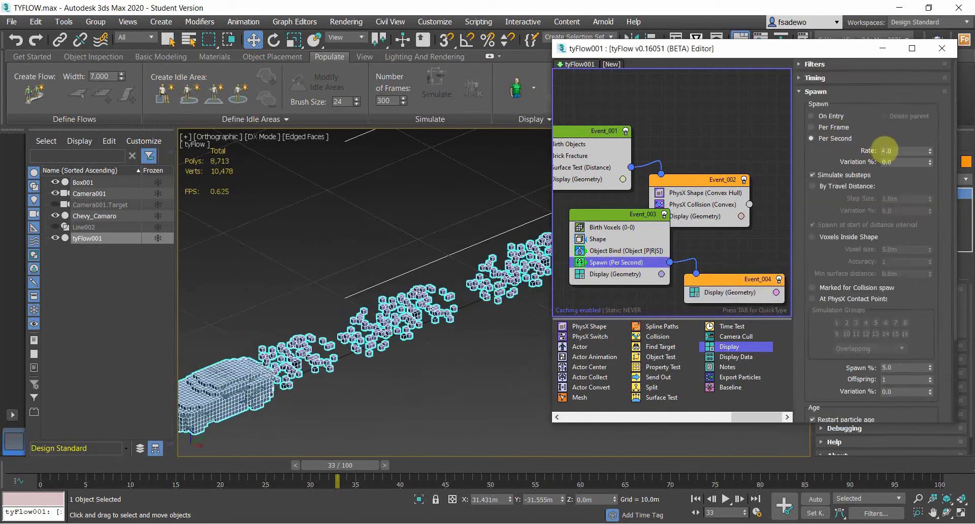
pyautogui.moveTo(886, 150); pyautogui.dragTo(864, 150)
pyautogui.press('Return')
# Step: Inspect the density of the spawned cube trail from the car to its far end
pyautogui.scroll(-5, 350, 335)
pyautogui.moveTo(376, 350); pyautogui.dragTo(429, 323, button='middle')
pyautogui.scroll(2, 491, 282)
pyautogui.moveTo(490, 277); pyautogui.dragTo(495, 270, button='middle')
pyautogui.moveTo(357, 335); pyautogui.dragTo(397, 324, button='middle')
pyautogui.scroll(4, 406, 383)
pyautogui.scroll(-4, 385, 340)
pyautogui.keyDown('alt'); pyautogui.moveTo(365, 365); pyautogui.dragTo(366, 358, button='middle'); pyautogui.keyUp('alt')
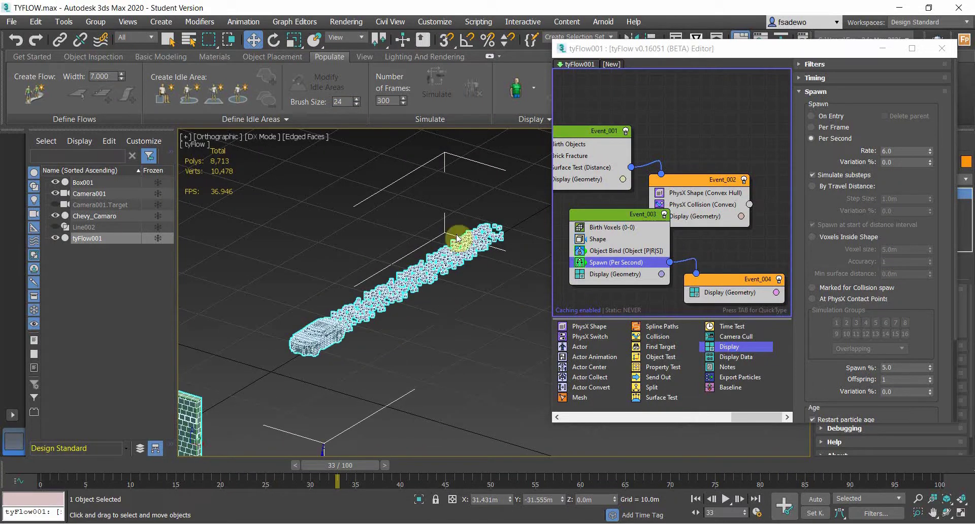
pyautogui.scroll(2, 456, 255)
pyautogui.moveTo(375, 317); pyautogui.dragTo(398, 297, button='middle')
pyautogui.scroll(4, 381, 309)
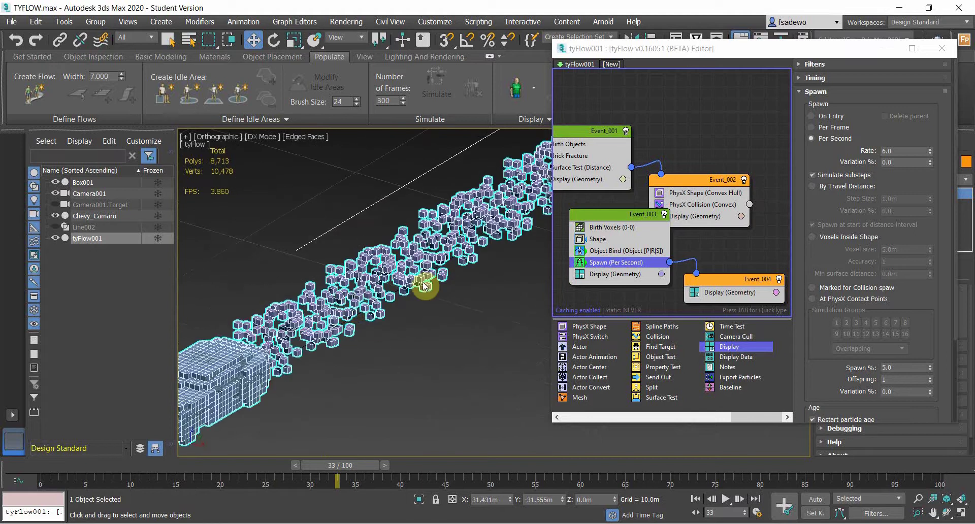
pyautogui.scroll(-5, 412, 303)
pyautogui.scroll(7, 403, 305)
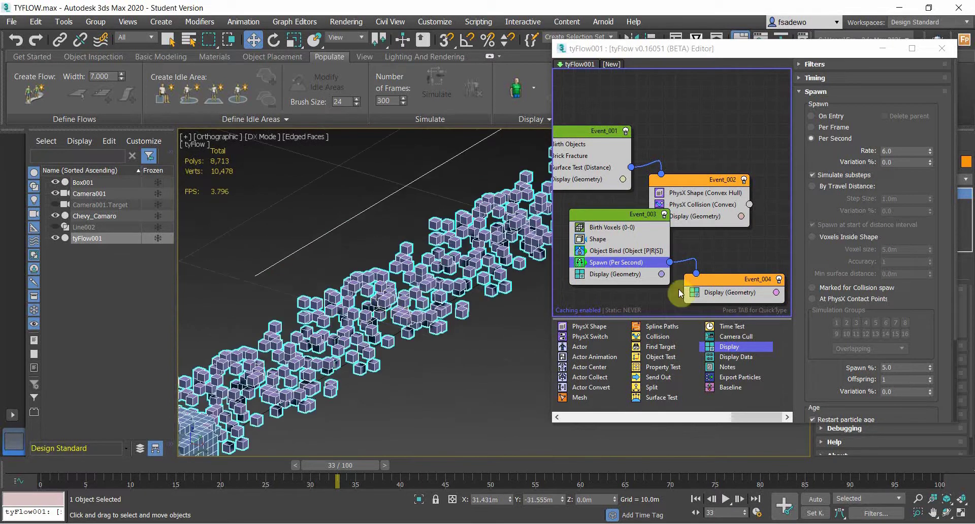
# Step: Add a Speed operator with random 3D direction above the Display operator in Event_004
pyautogui.moveTo(732, 419); pyautogui.dragTo(648, 415)
pyautogui.moveTo(582, 388); pyautogui.dragTo(746, 293)
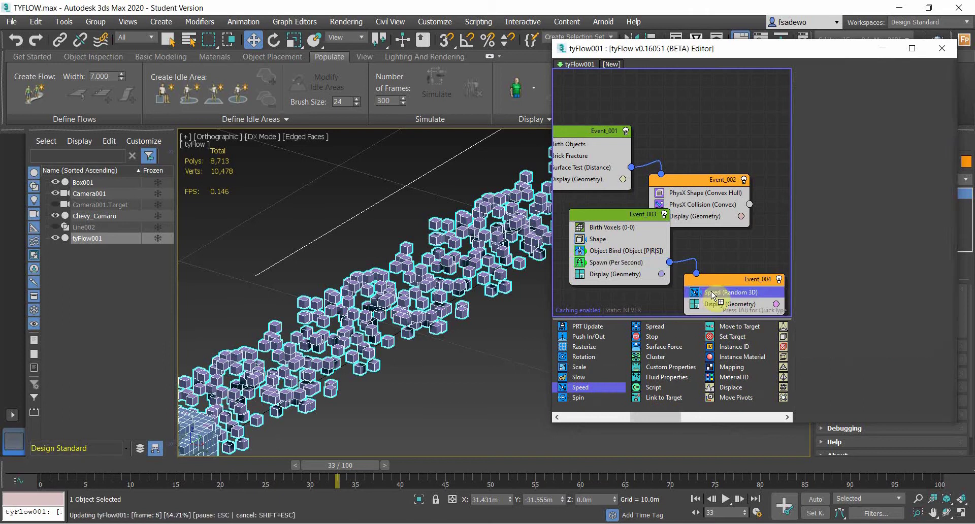
pyautogui.scroll(-5, 490, 358)
pyautogui.moveTo(489, 359); pyautogui.dragTo(448, 335, button='middle')
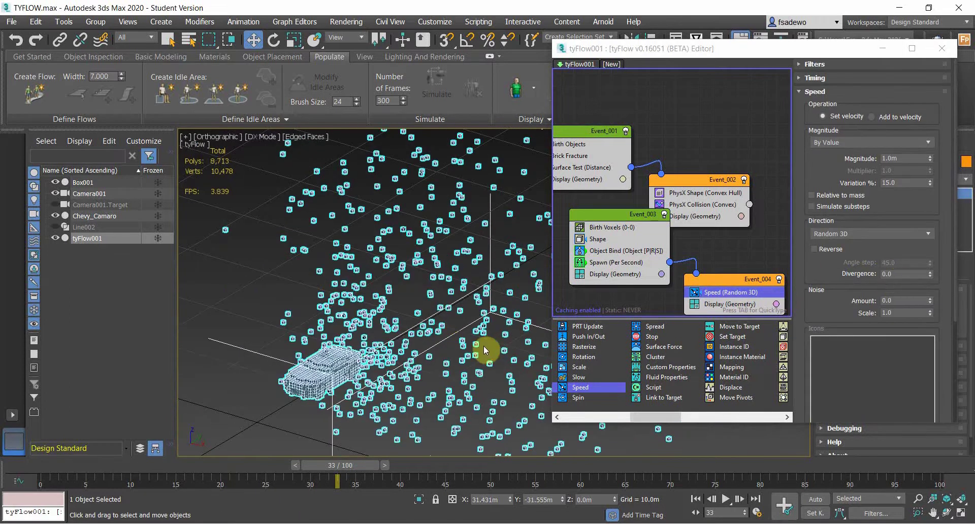
pyautogui.scroll(-3, 471, 352)
pyautogui.moveTo(466, 352); pyautogui.dragTo(391, 354, button='middle')
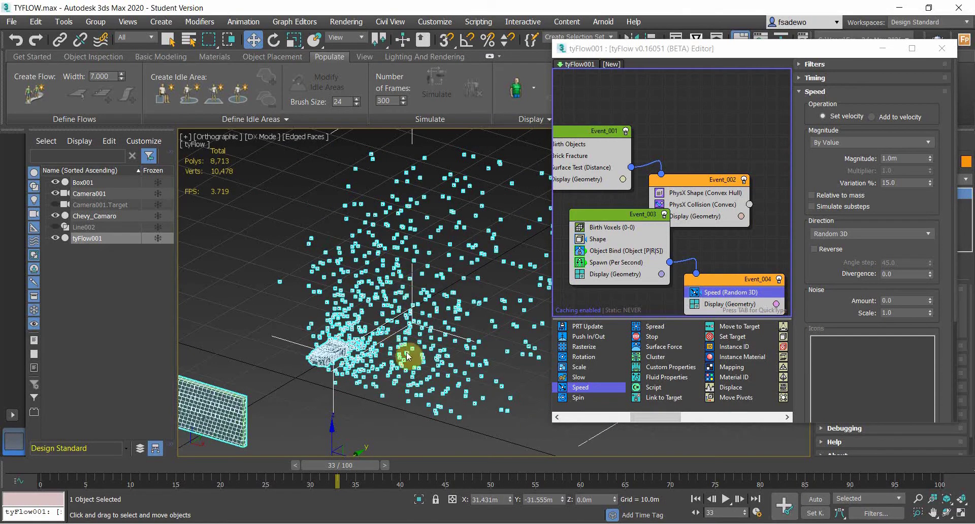
# Step: Add a convex hull PhysX Shape operator between Speed and Display in Event_004, and check the cube trail with the Speed operator selected
pyautogui.moveTo(647, 417); pyautogui.dragTo(736, 417)
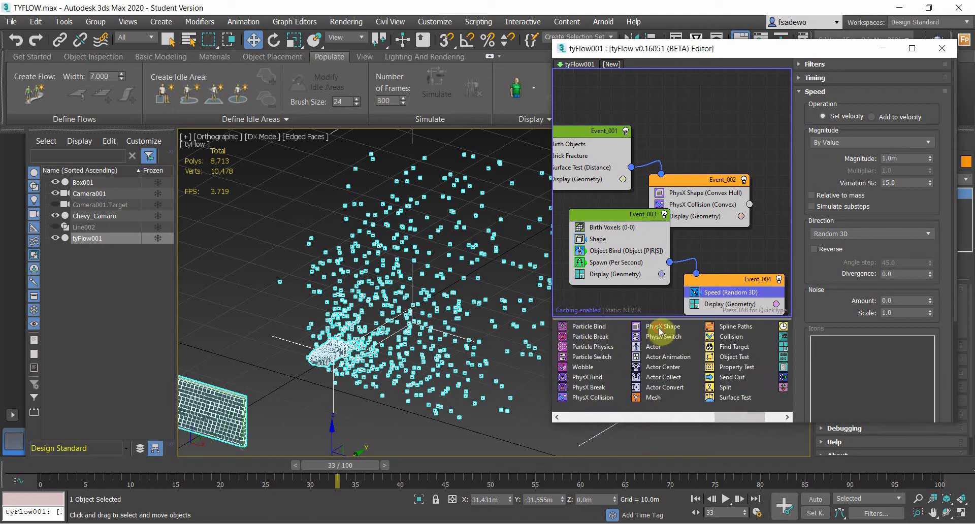
pyautogui.moveTo(655, 328); pyautogui.dragTo(721, 301)
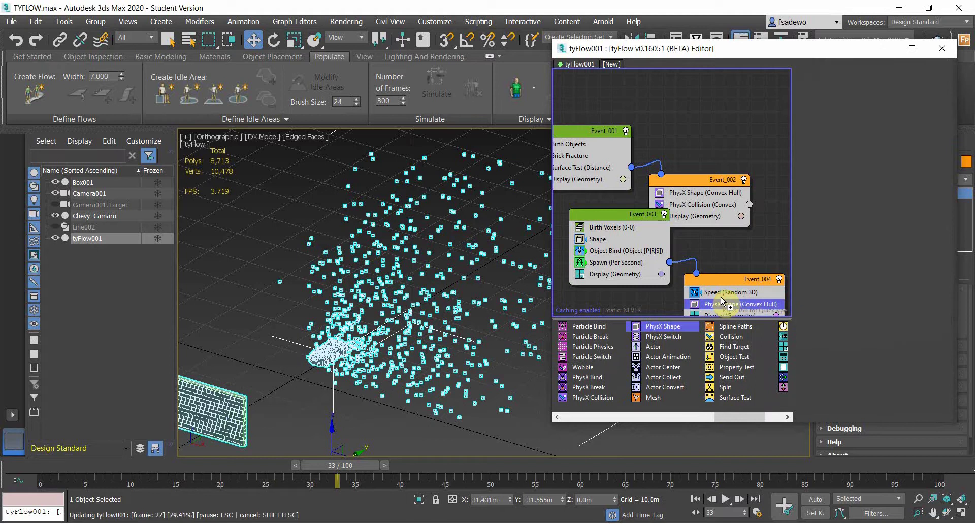
pyautogui.scroll(-1, 735, 250)
pyautogui.scroll(4, 414, 307)
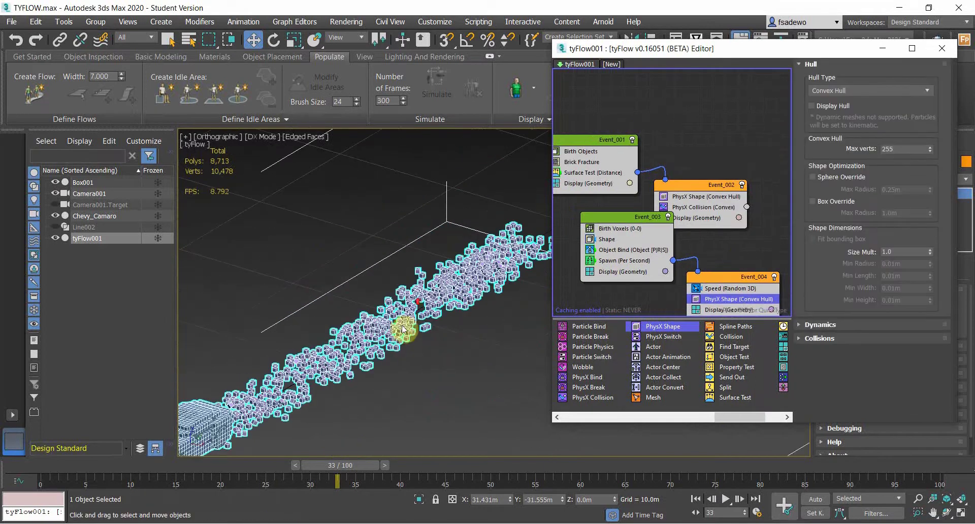
pyautogui.click(736, 289)
pyautogui.moveTo(379, 354); pyautogui.dragTo(411, 331, button='middle')
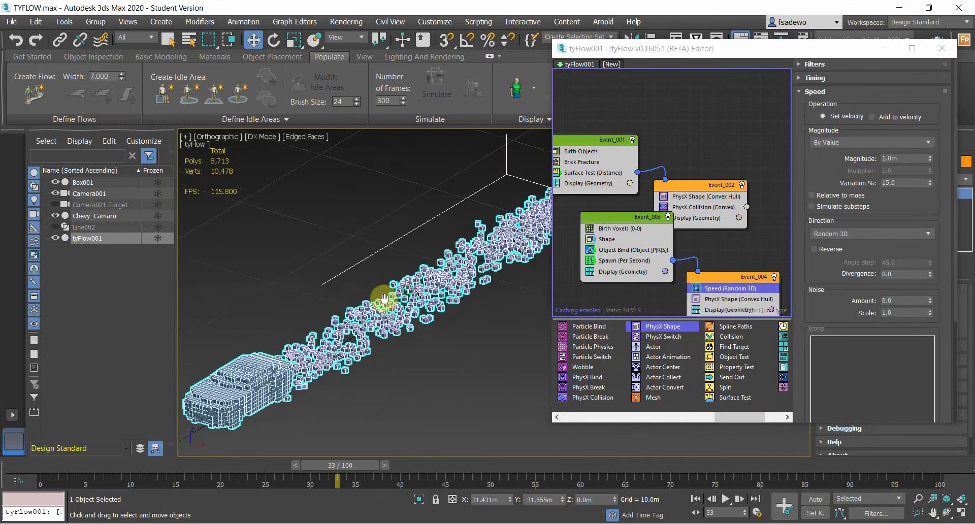
pyautogui.scroll(2, 378, 313)
pyautogui.scroll(-5, 363, 343)
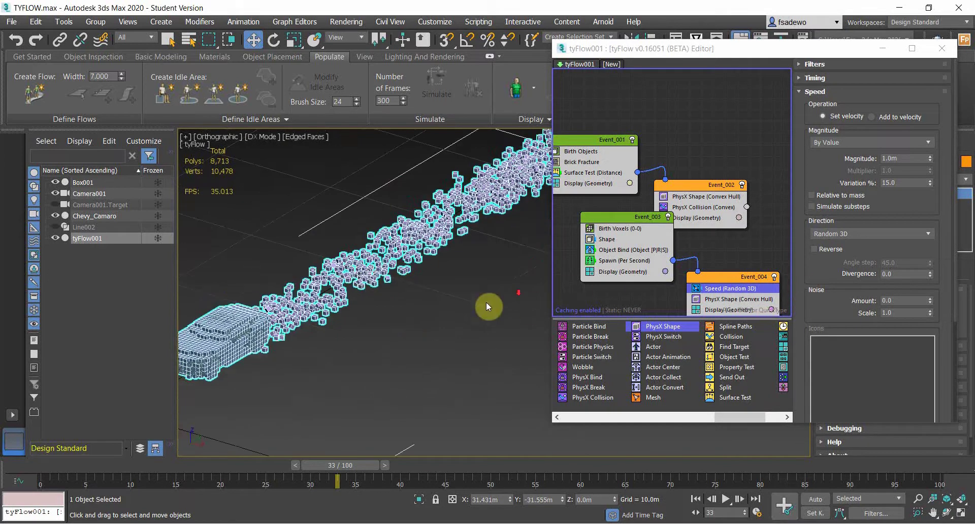
pyautogui.scroll(-5, 457, 322)
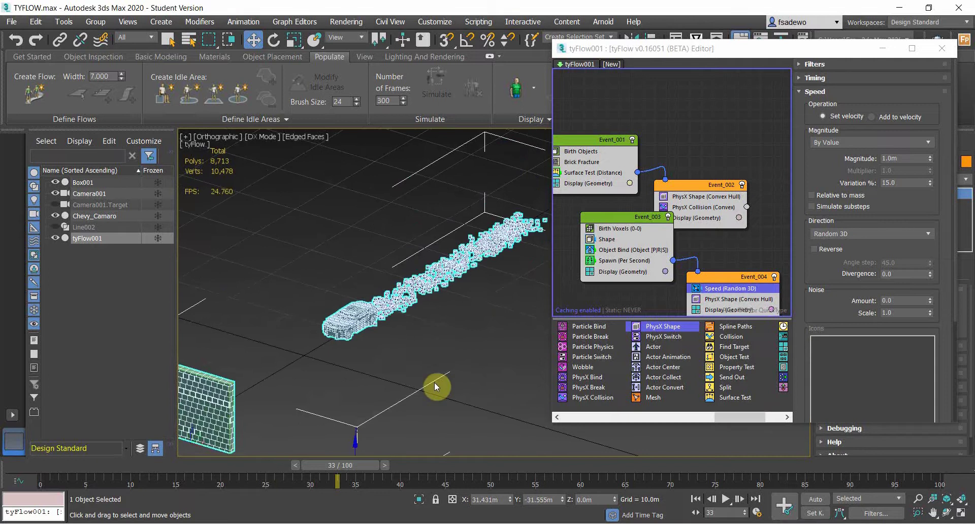
# Step: Minimize the flow editor, play the simulation from frame 0, and hide Box001 in the scene
pyautogui.moveTo(431, 370); pyautogui.dragTo(542, 294, button='middle')
pyautogui.click(886, 50)
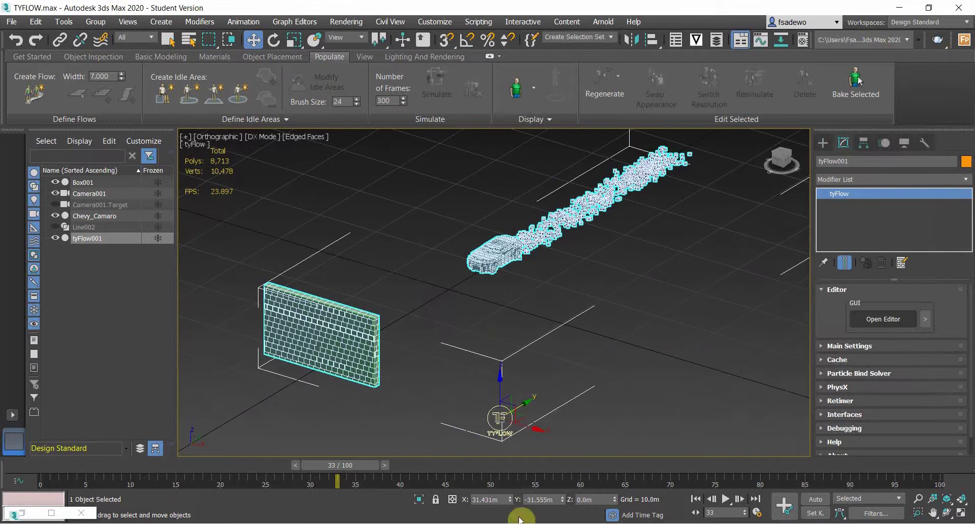
pyautogui.moveTo(348, 466); pyautogui.dragTo(52, 467)
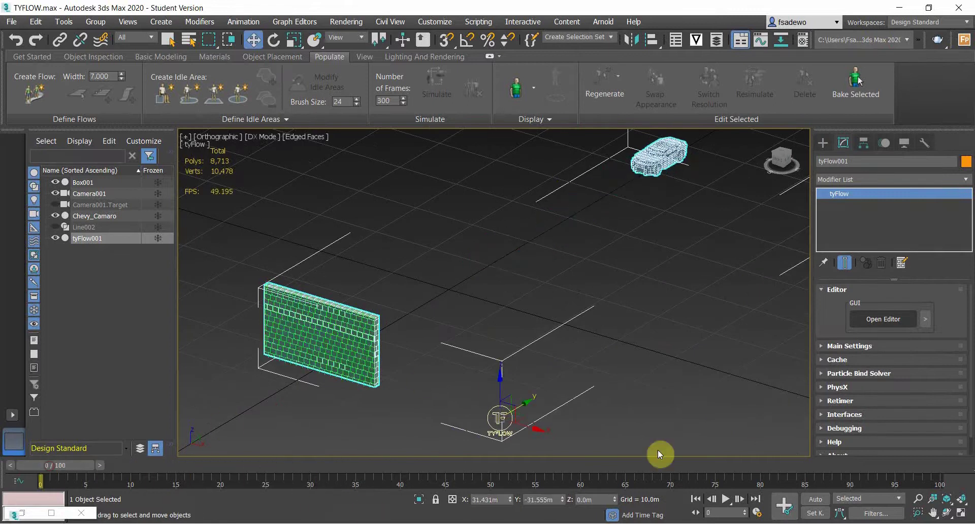
pyautogui.click(728, 500)
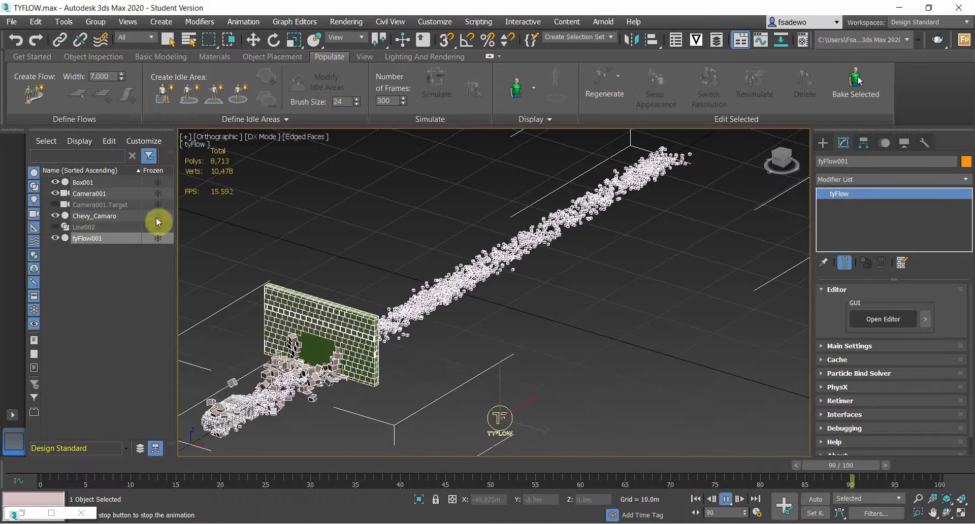
pyautogui.click(55, 182)
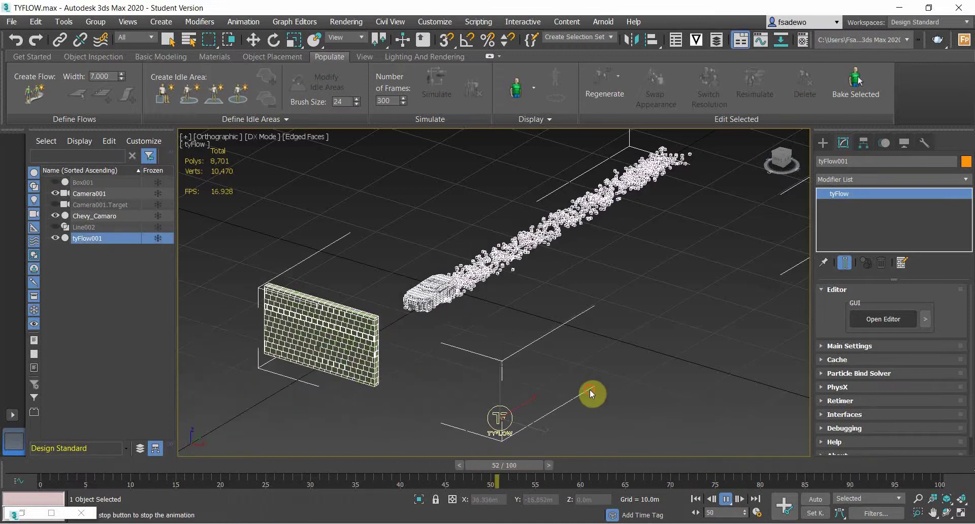